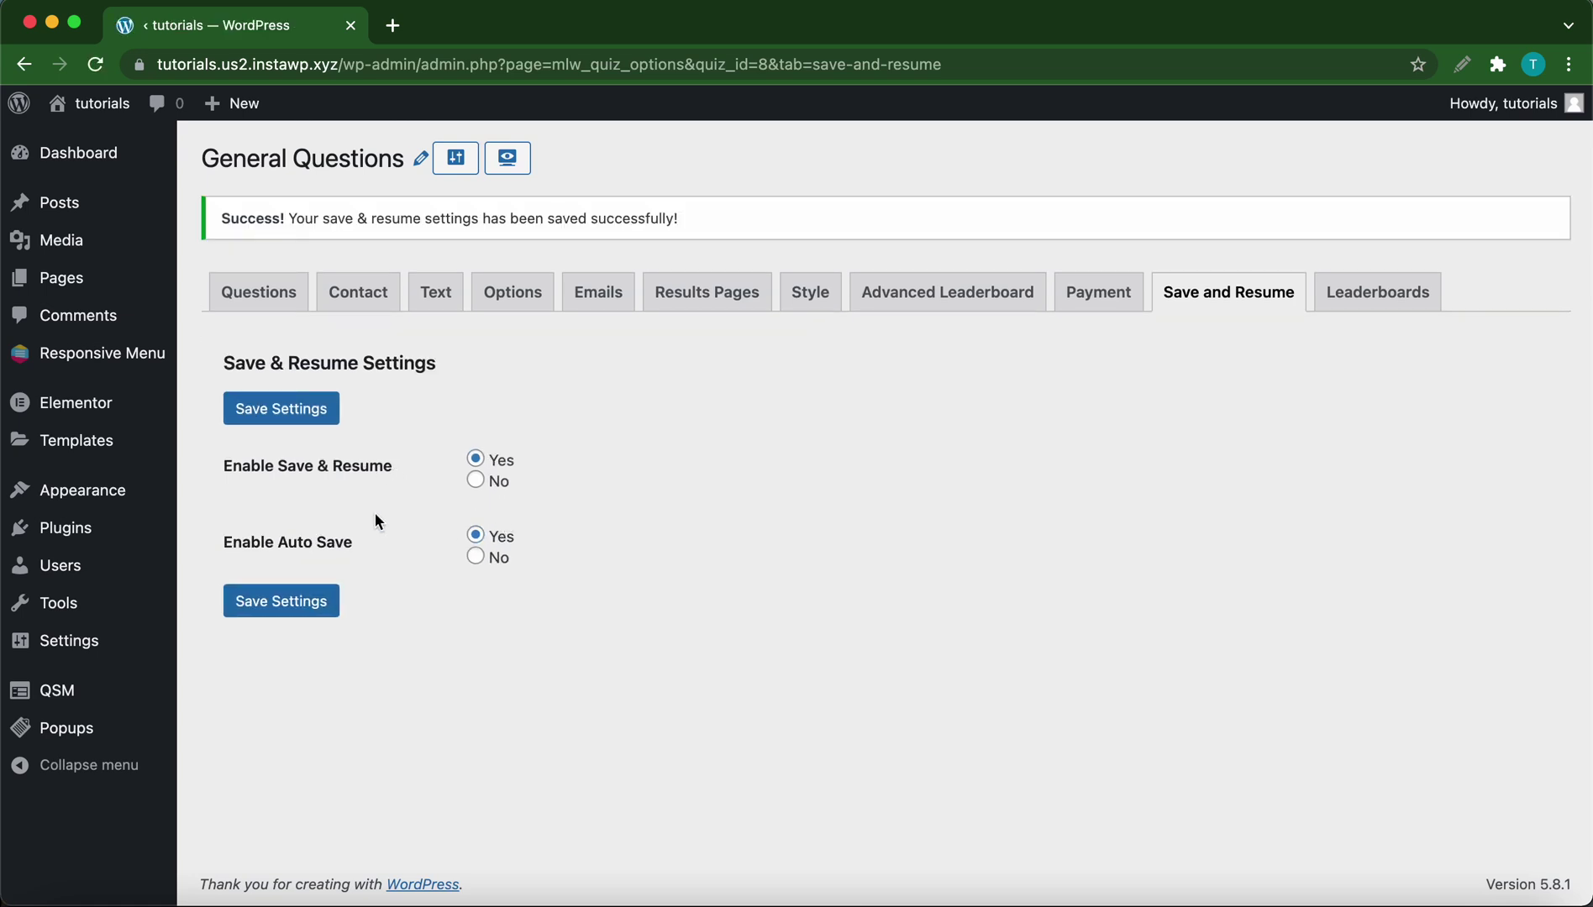
- Browse instawp.io's features and the free test-site plan pricing
mouse_move(73, 215)
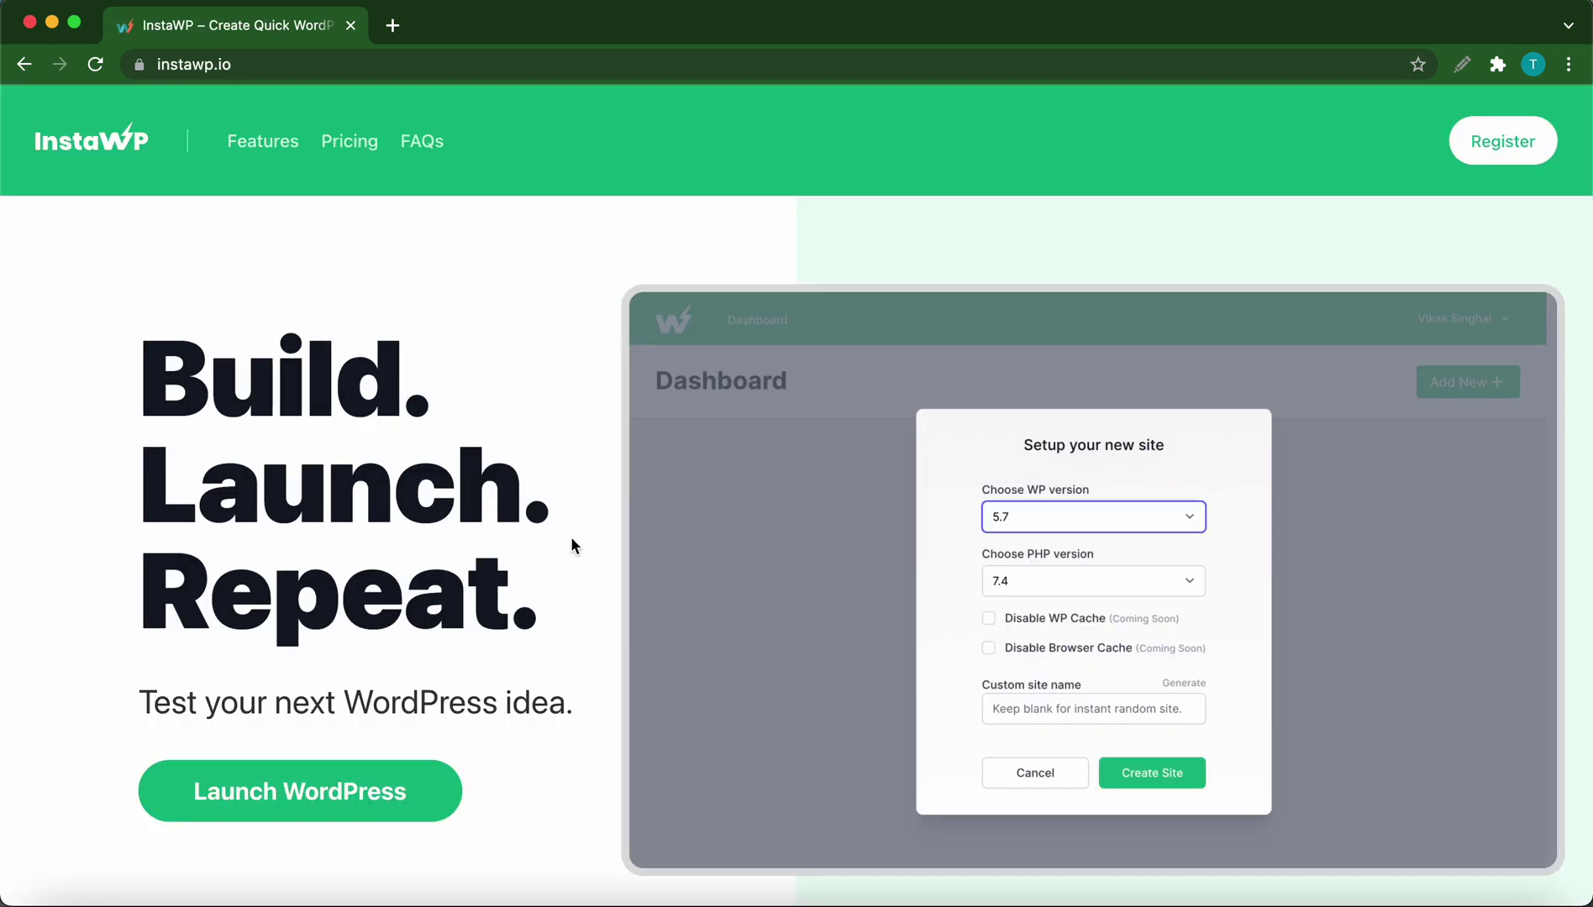
scroll(571, 545, down, 5)
scroll(571, 545, down, 9)
scroll(571, 545, down, 13)
scroll(572, 544, down, 15)
scroll(571, 540, down, 6)
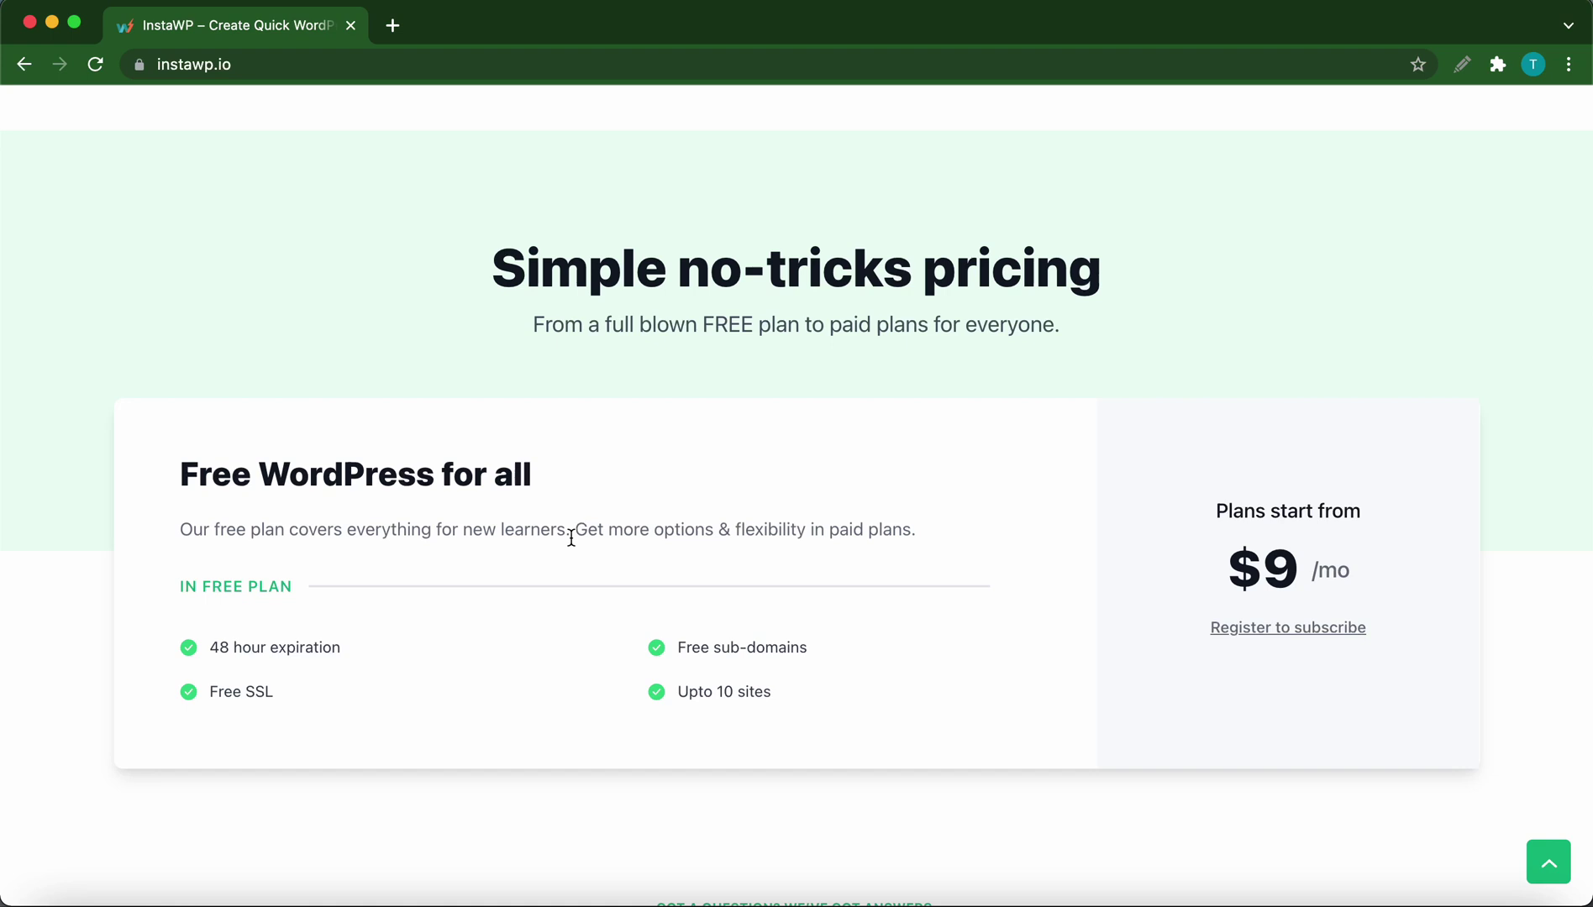
scroll(571, 538, down, 5)
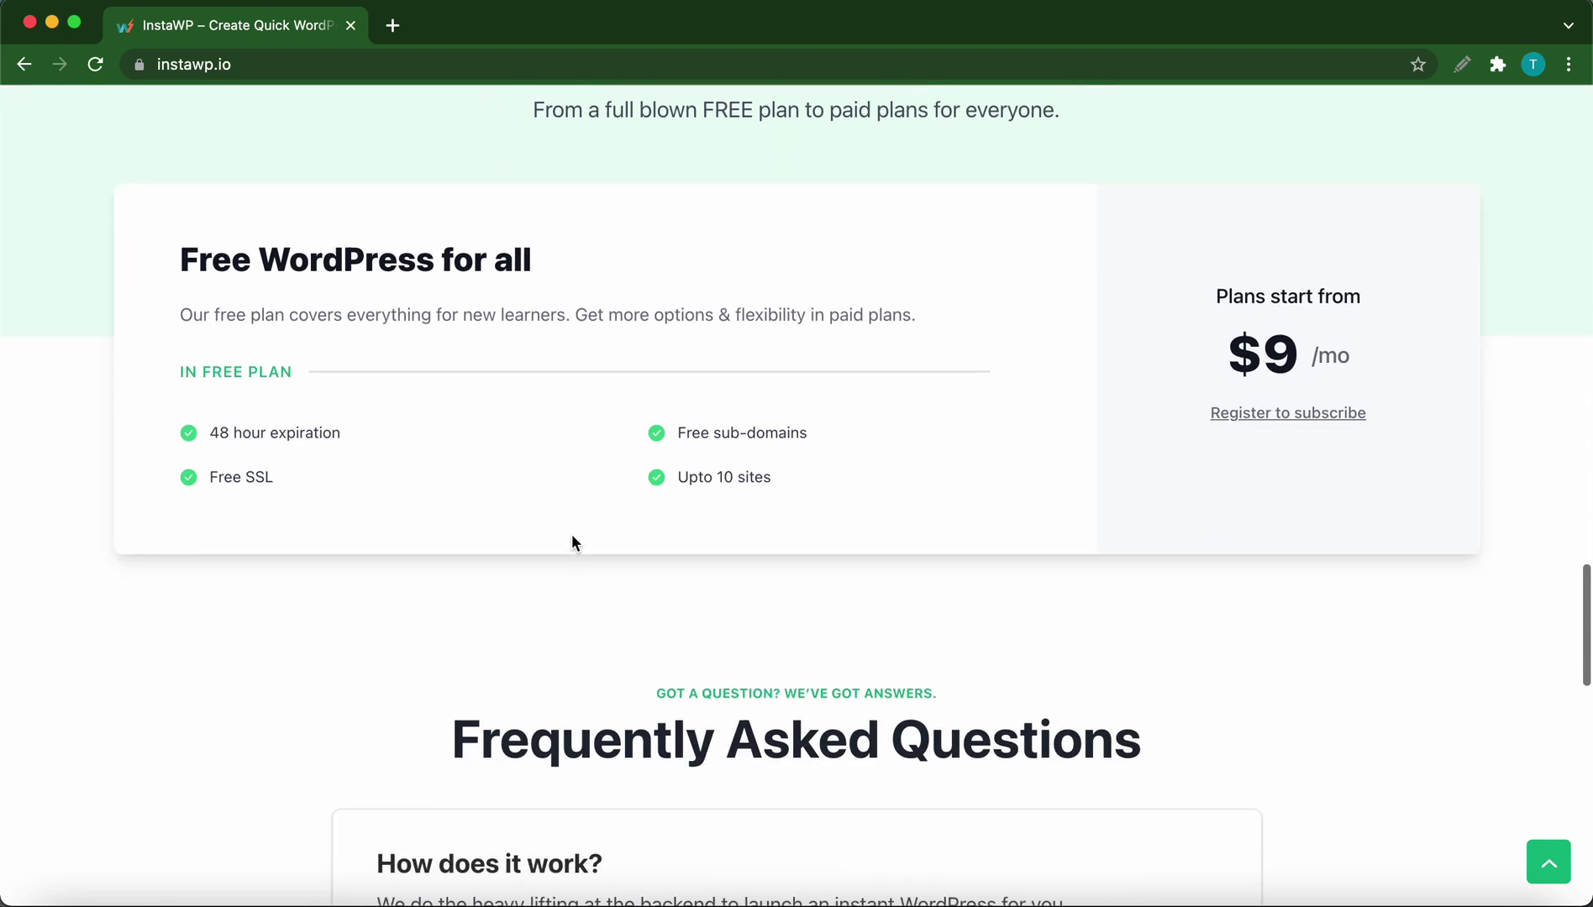
scroll(571, 543, down, 6)
scroll(572, 543, up, 20)
scroll(571, 542, up, 6)
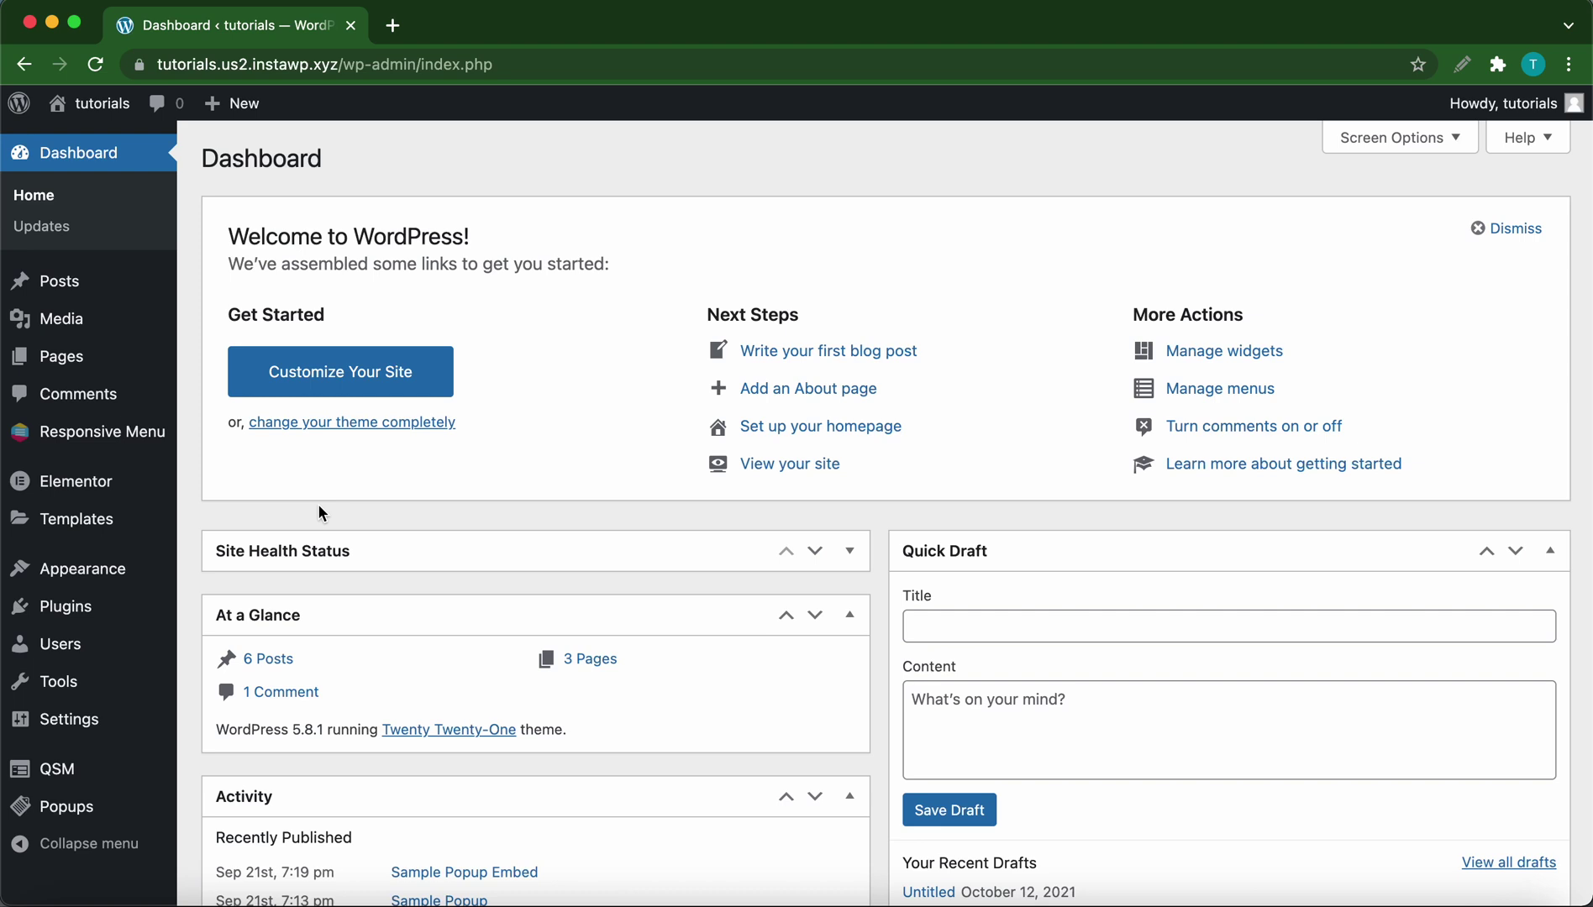
- Open the Quiz And Survey Master dashboard (version 7.3.4) from the admin sidebar
click(51, 769)
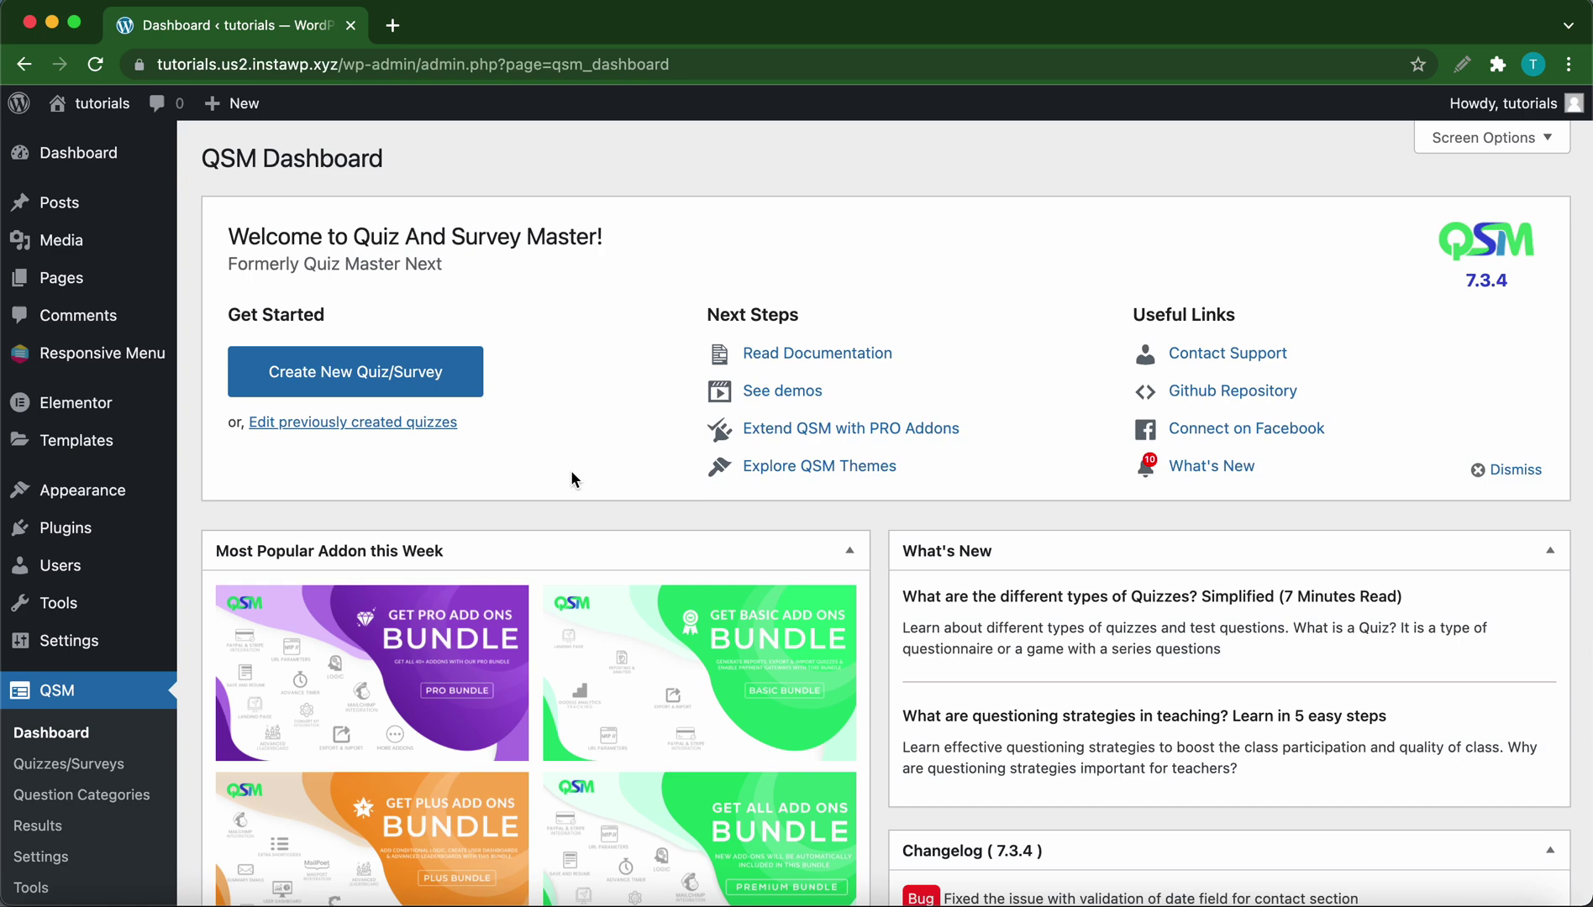
- Open the QSM PRO add-ons page in a new tab and review its pricing plans
click(785, 430)
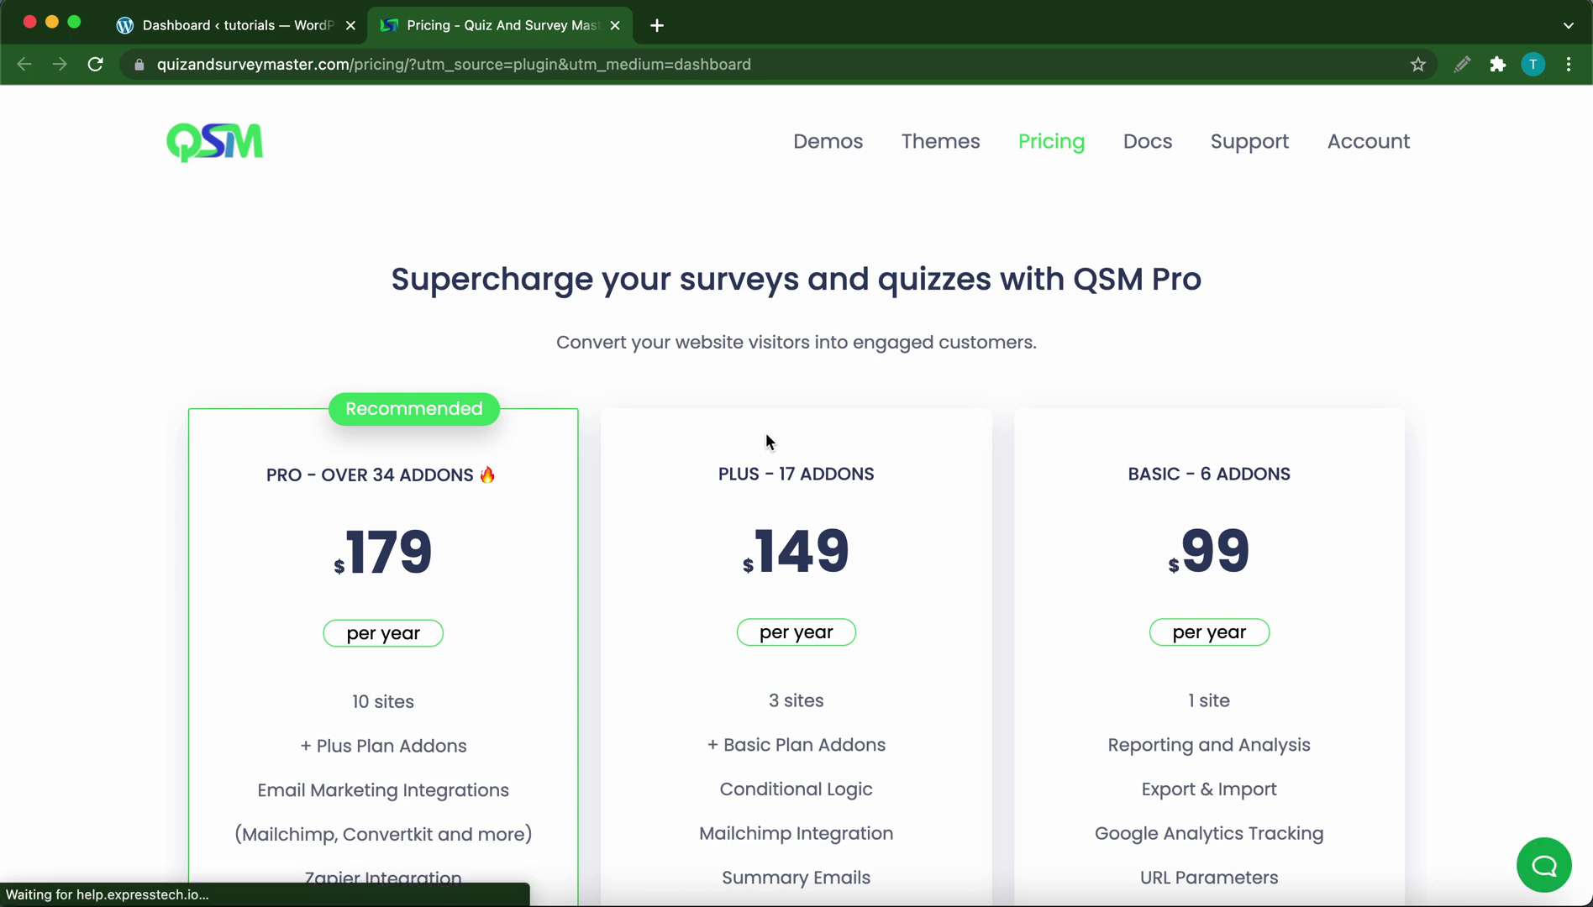
scroll(733, 440, down, 2)
scroll(732, 442, down, 5)
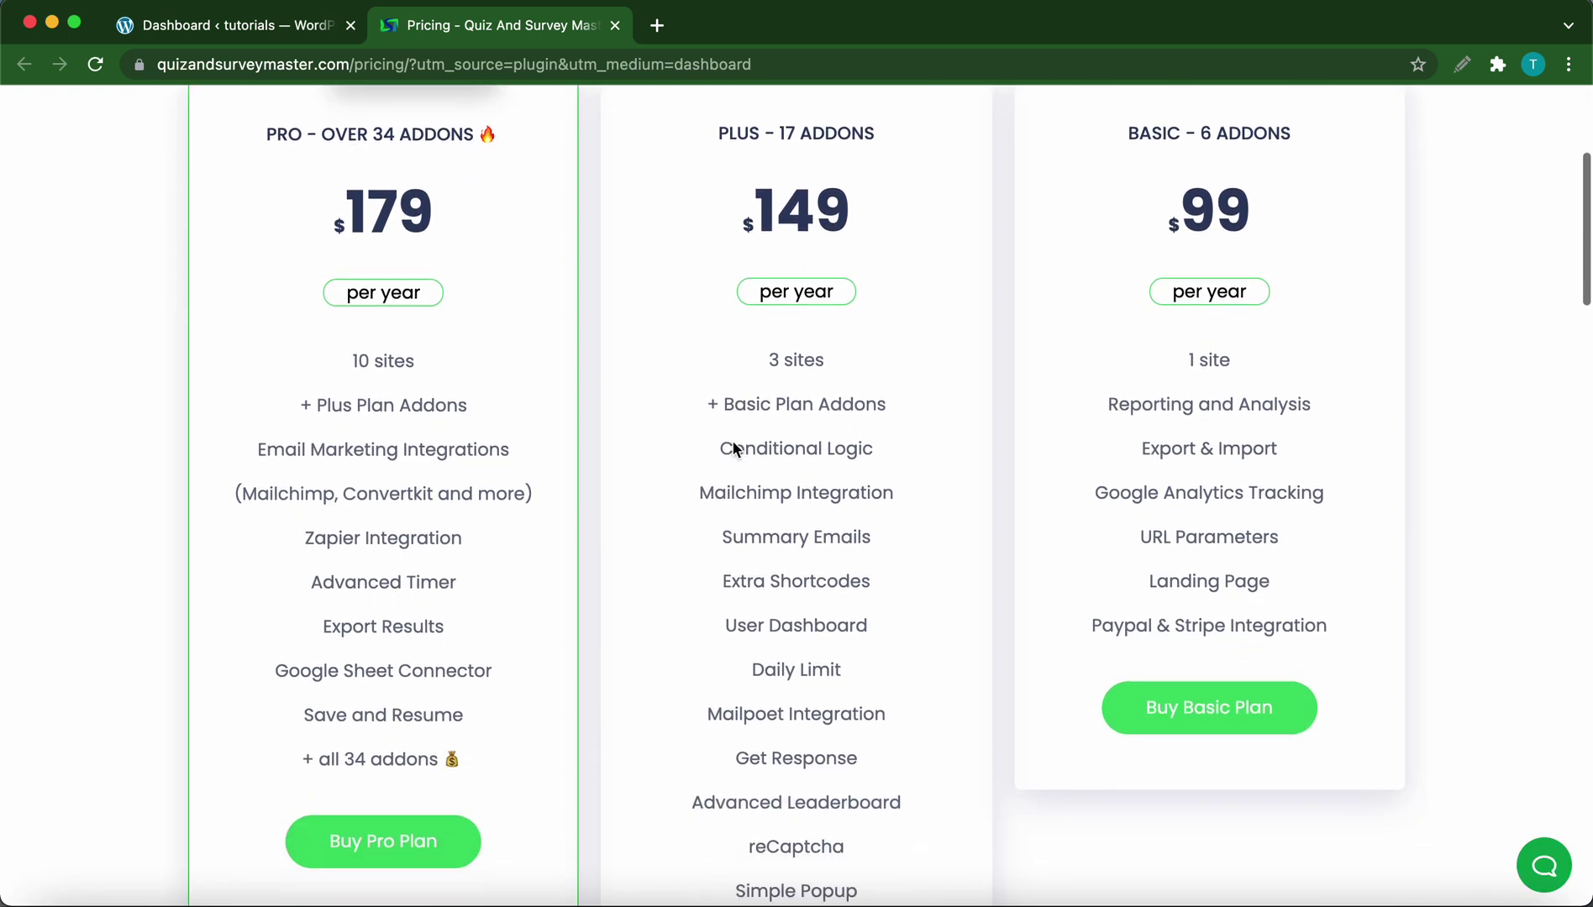
scroll(732, 440, down, 15)
scroll(733, 442, down, 15)
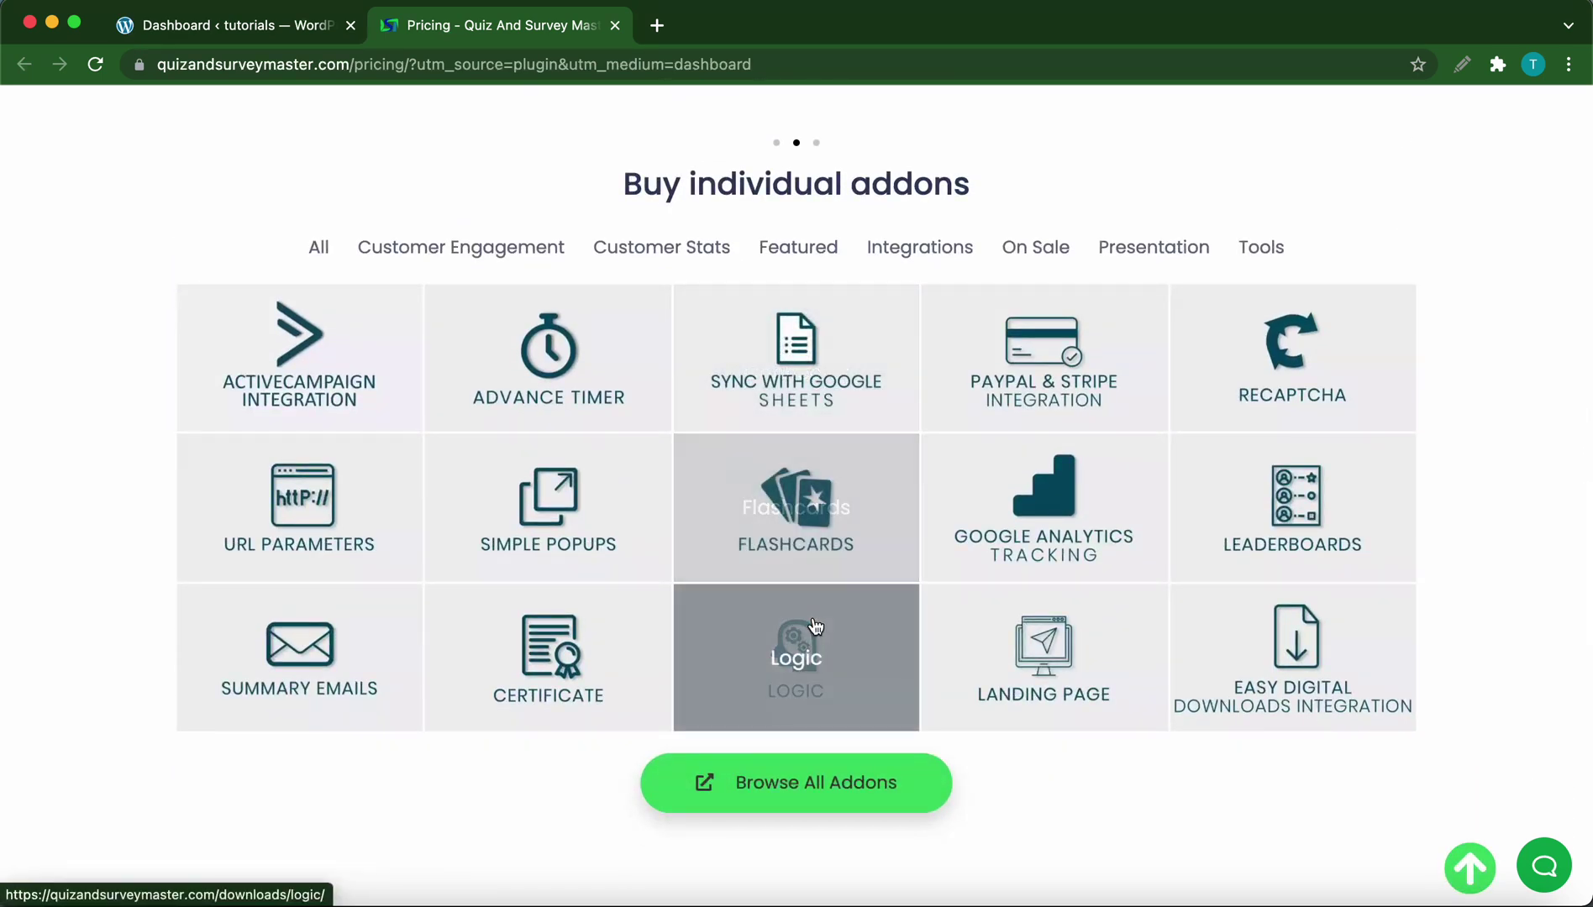
- Browse the full add-on catalogue and open the Save and Resume product page
click(812, 790)
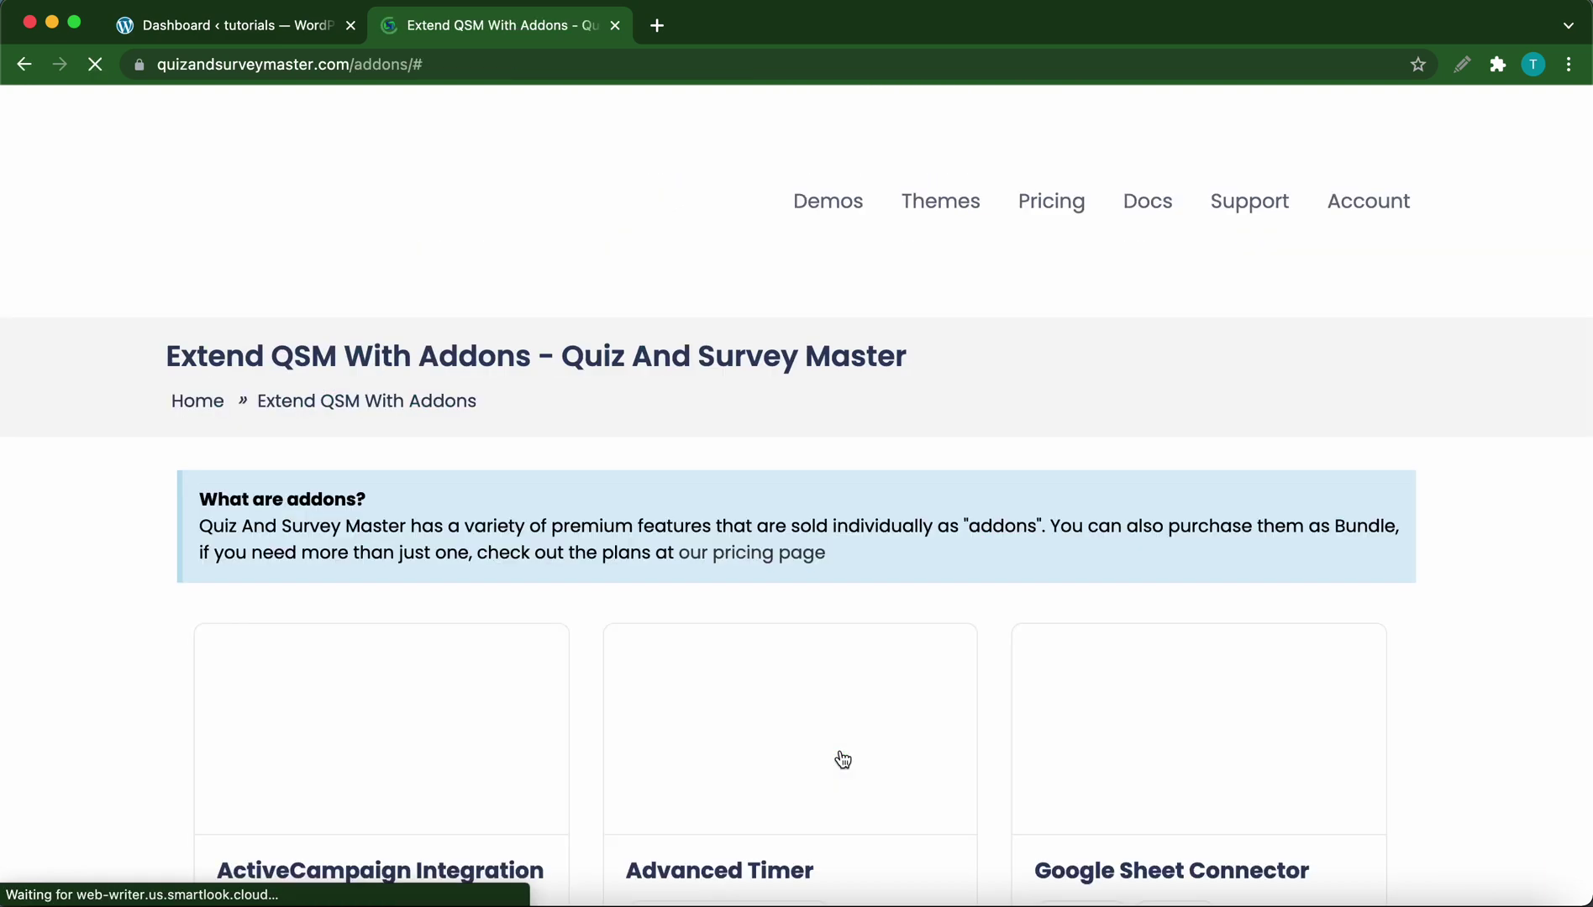
scroll(775, 732, down, 6)
scroll(777, 739, down, 5)
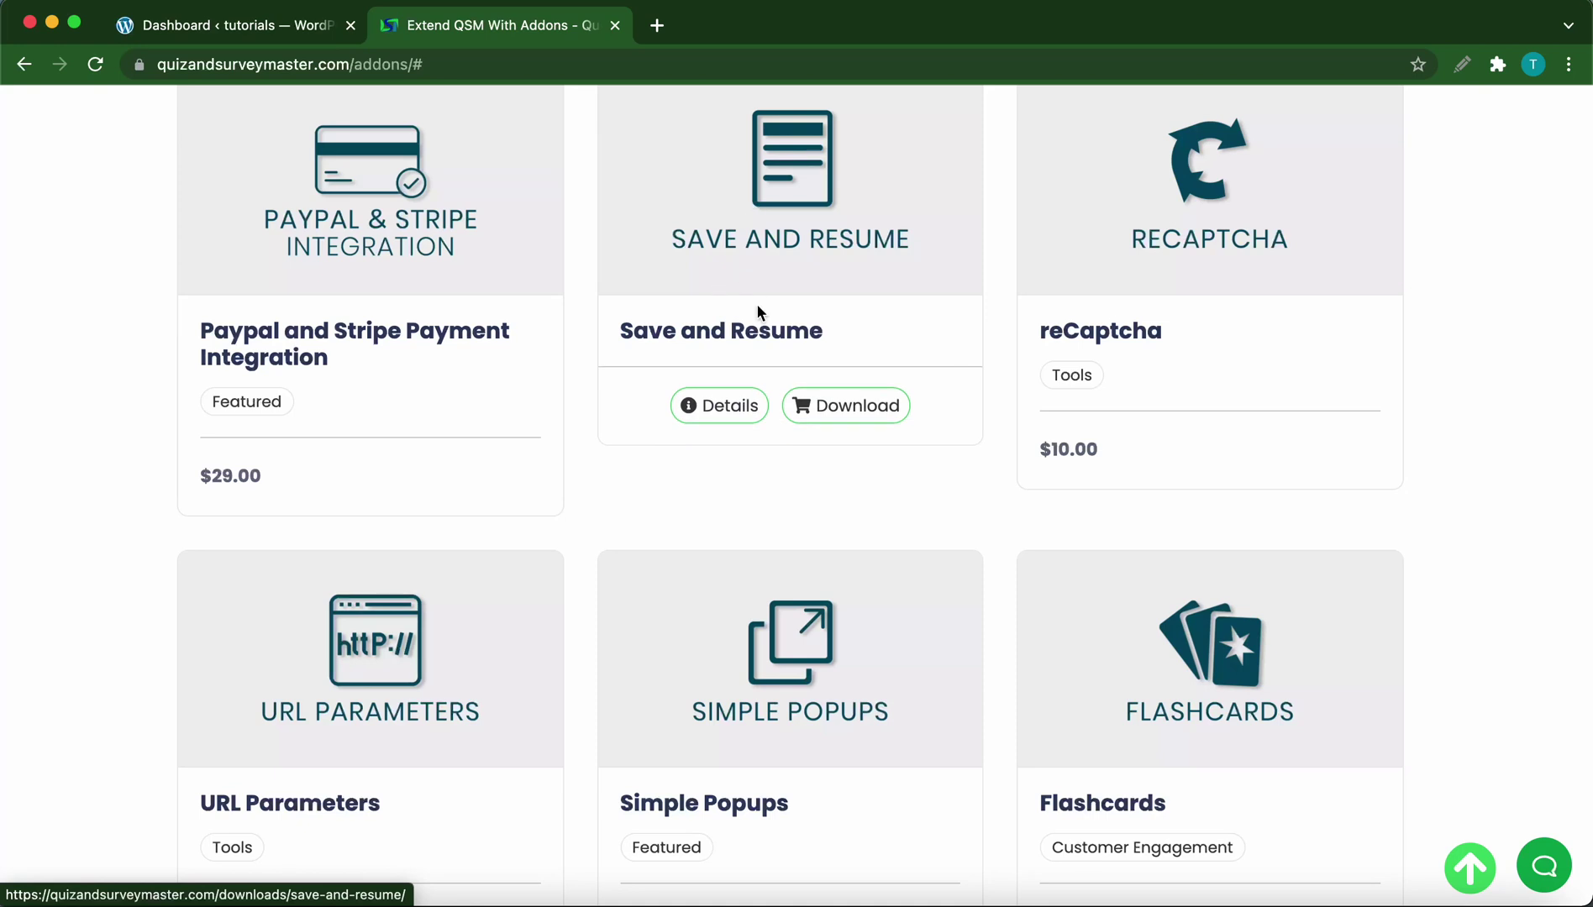
click(835, 240)
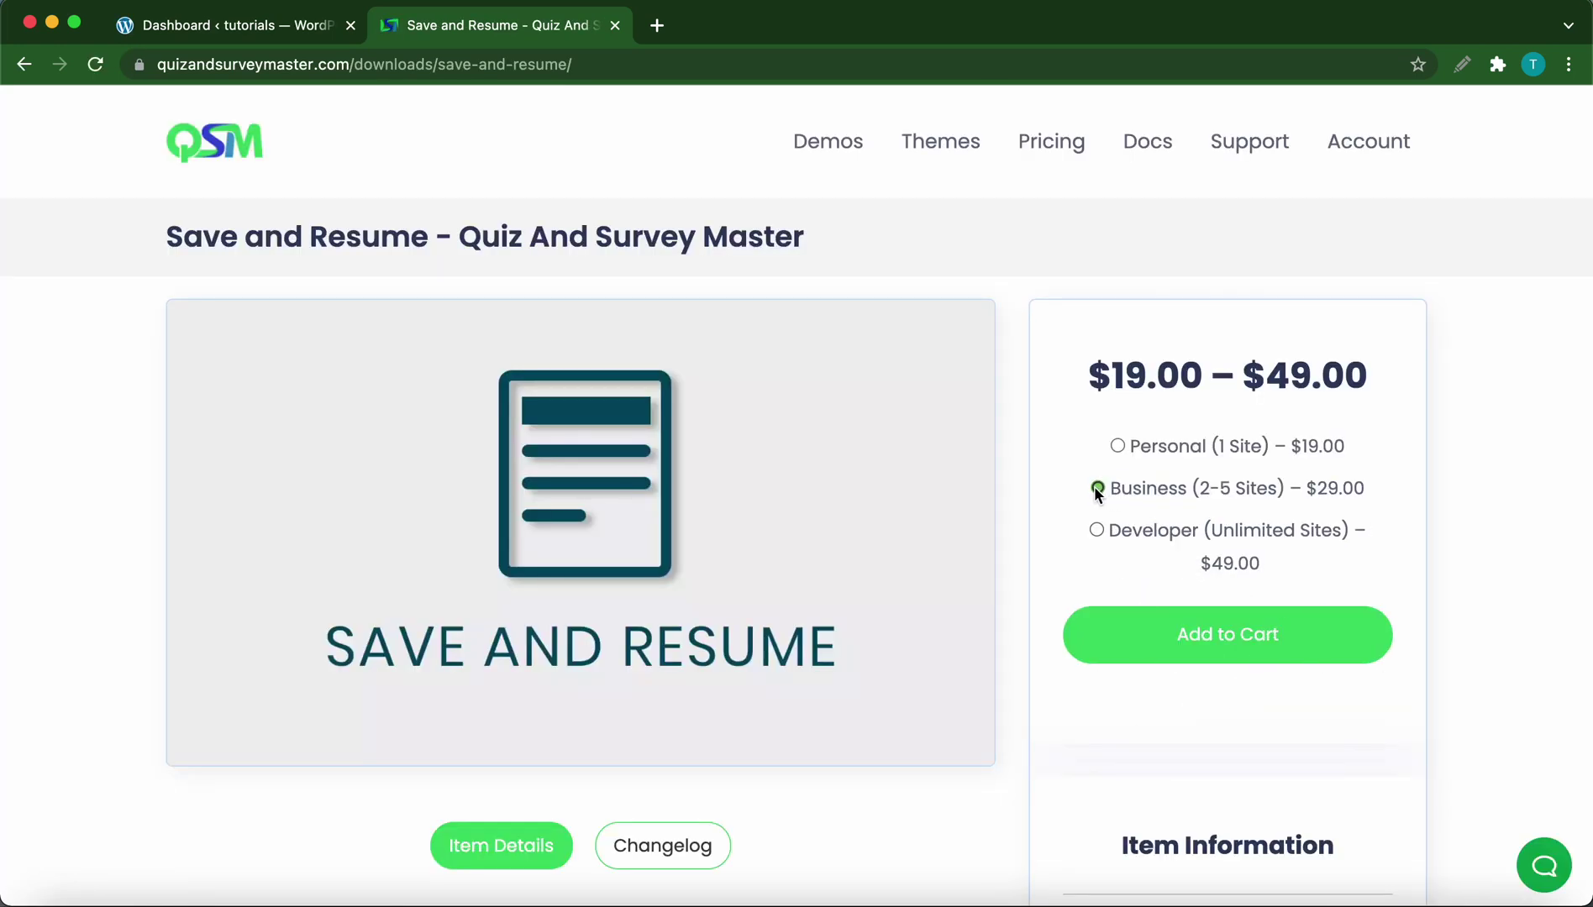
- Add the Save and Resume Business (2-5 Sites) licence to the cart and review the $29.00 checkout
click(1194, 640)
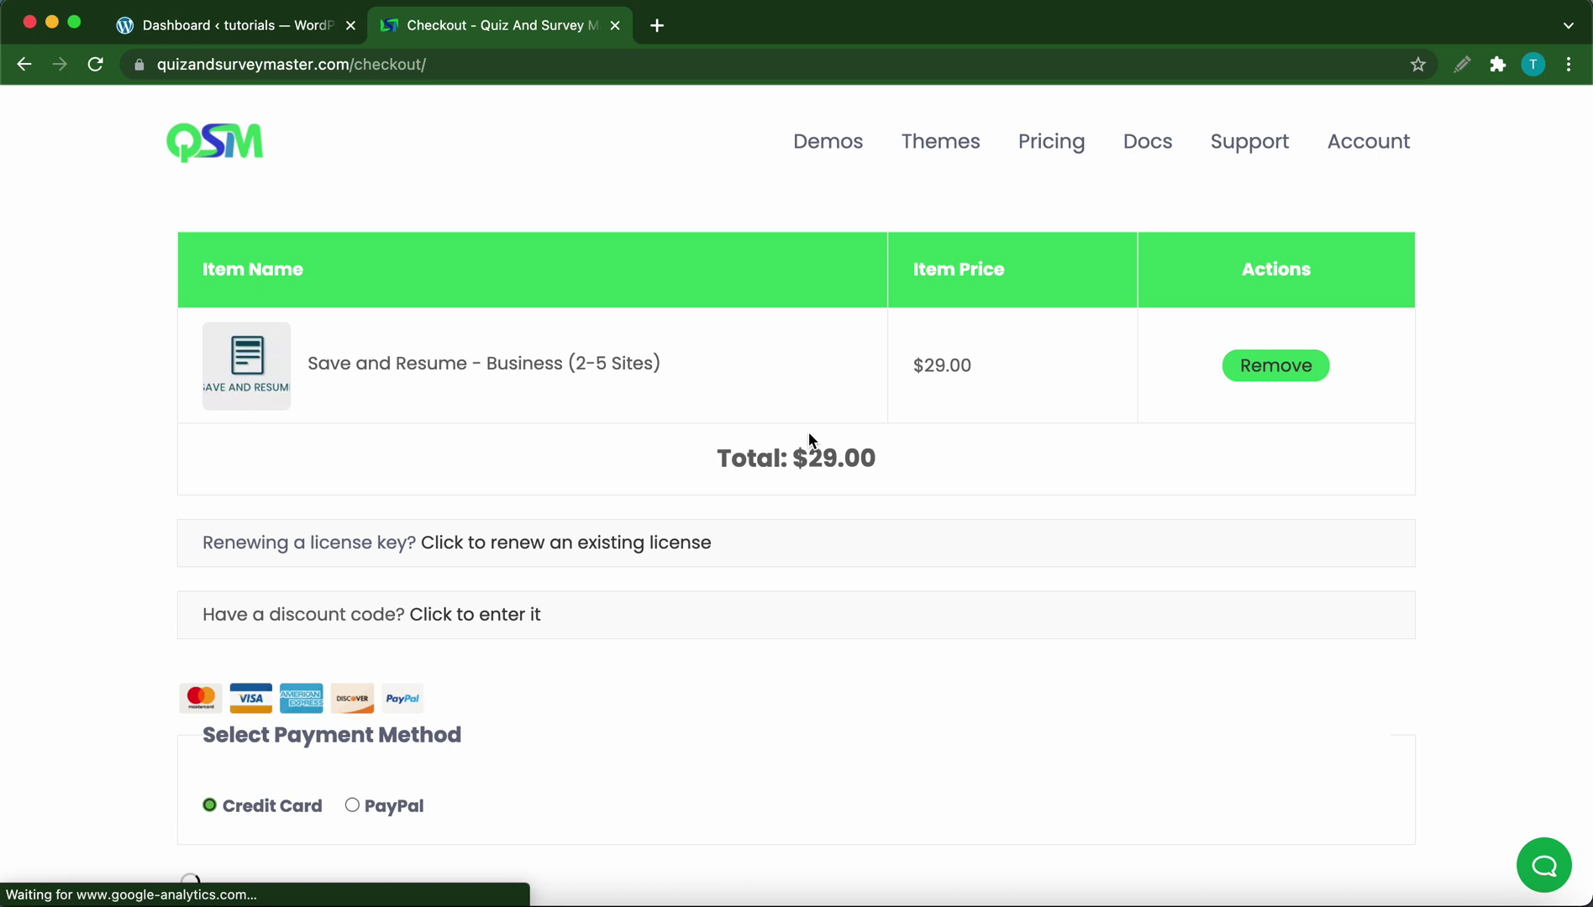
scroll(819, 460, down, 12)
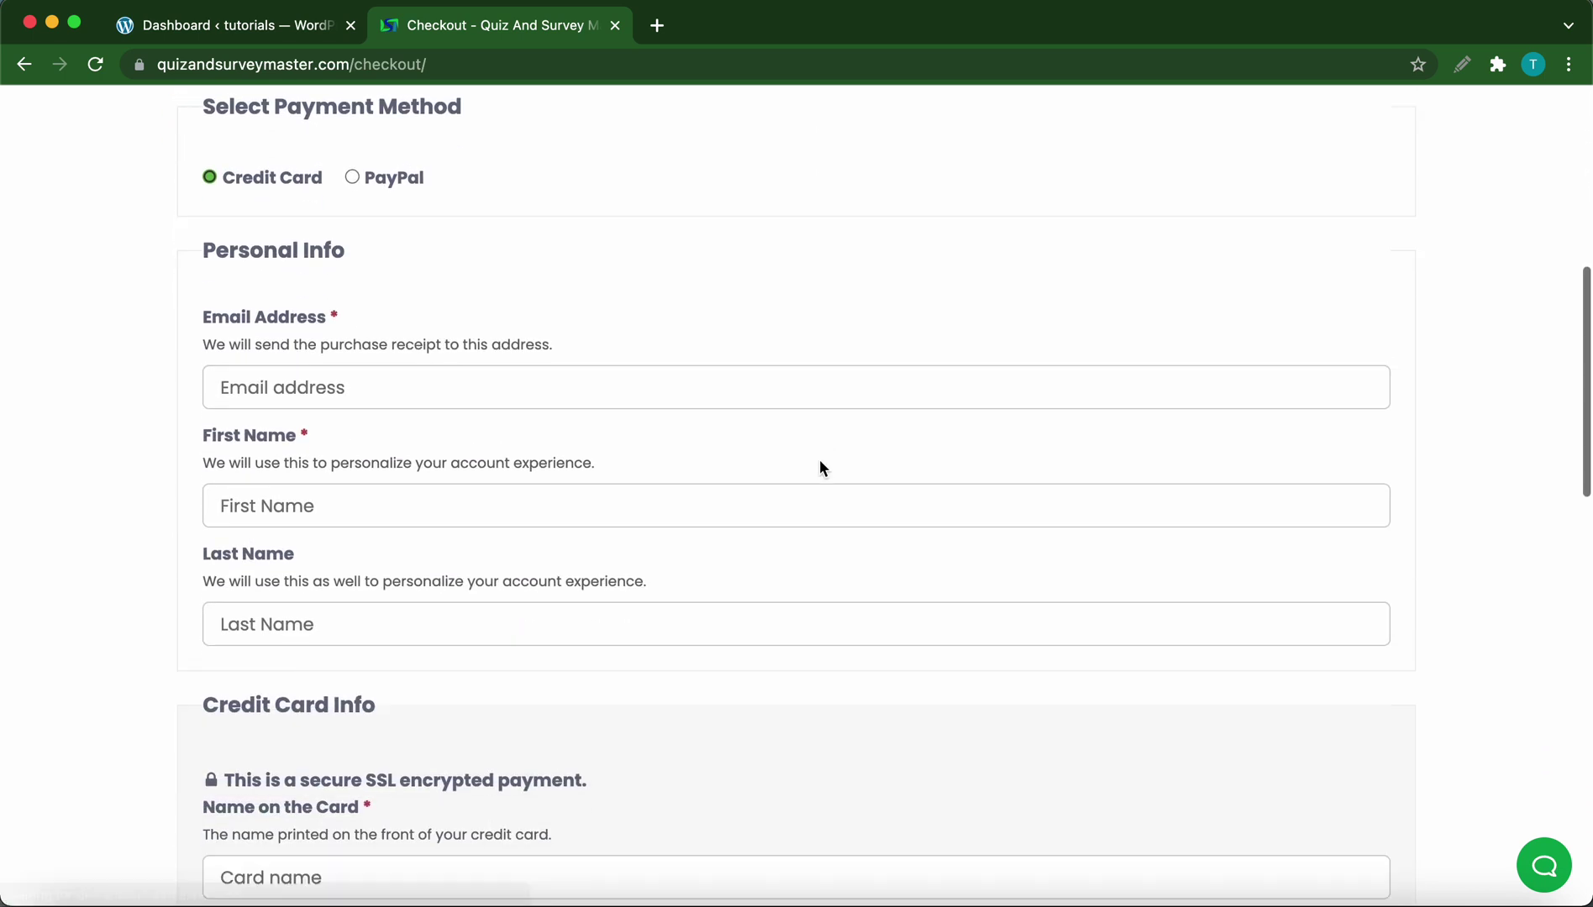
scroll(819, 461, up, 9)
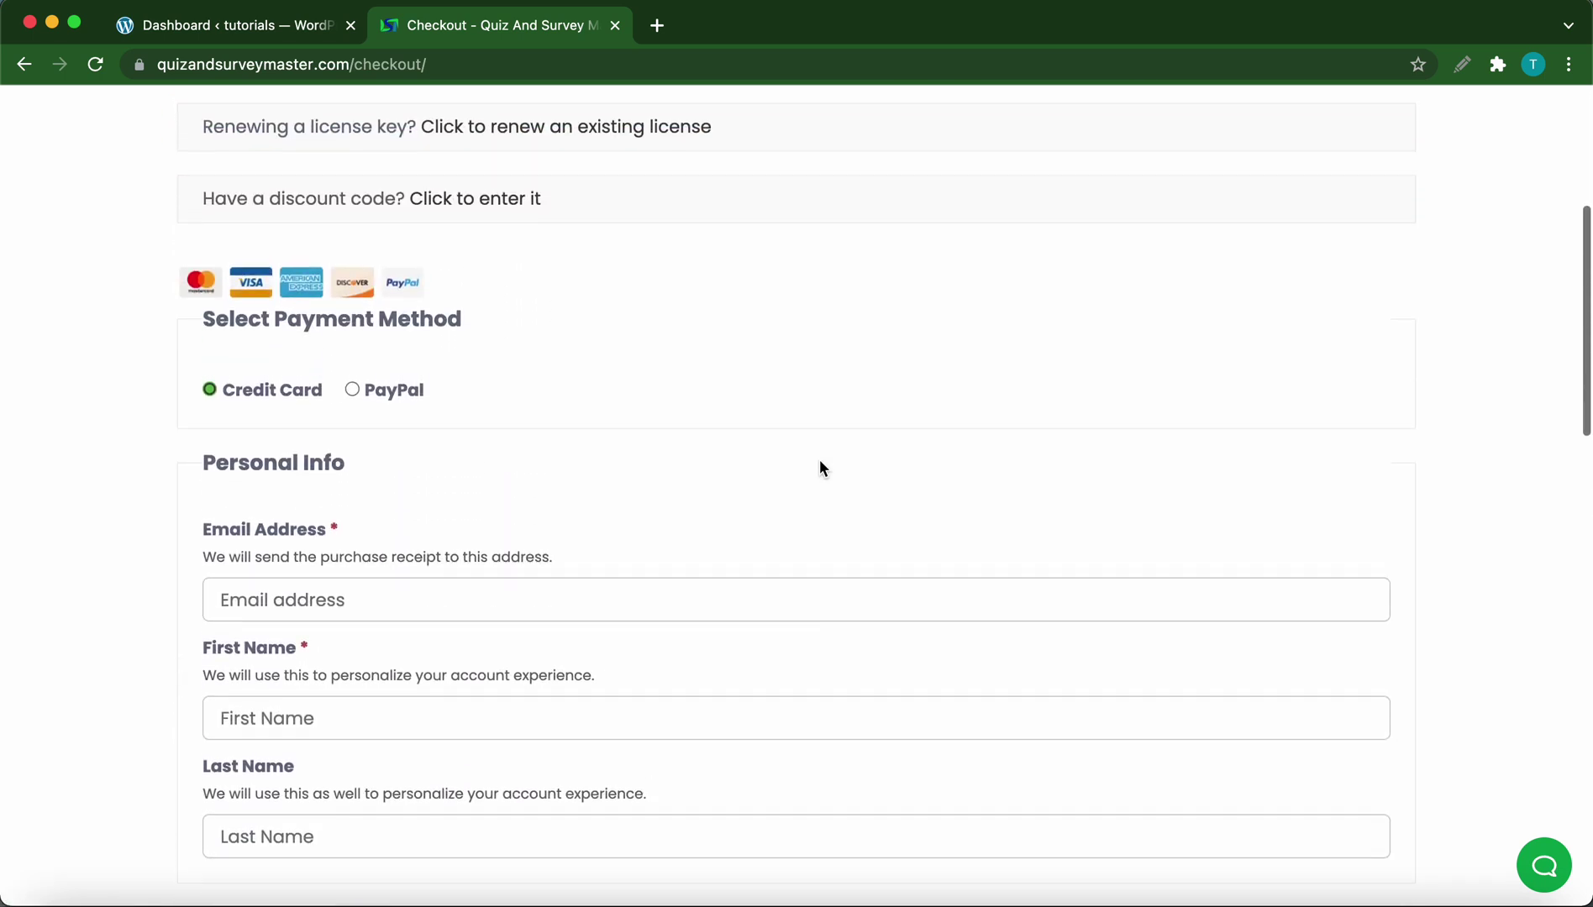
scroll(819, 464, up, 3)
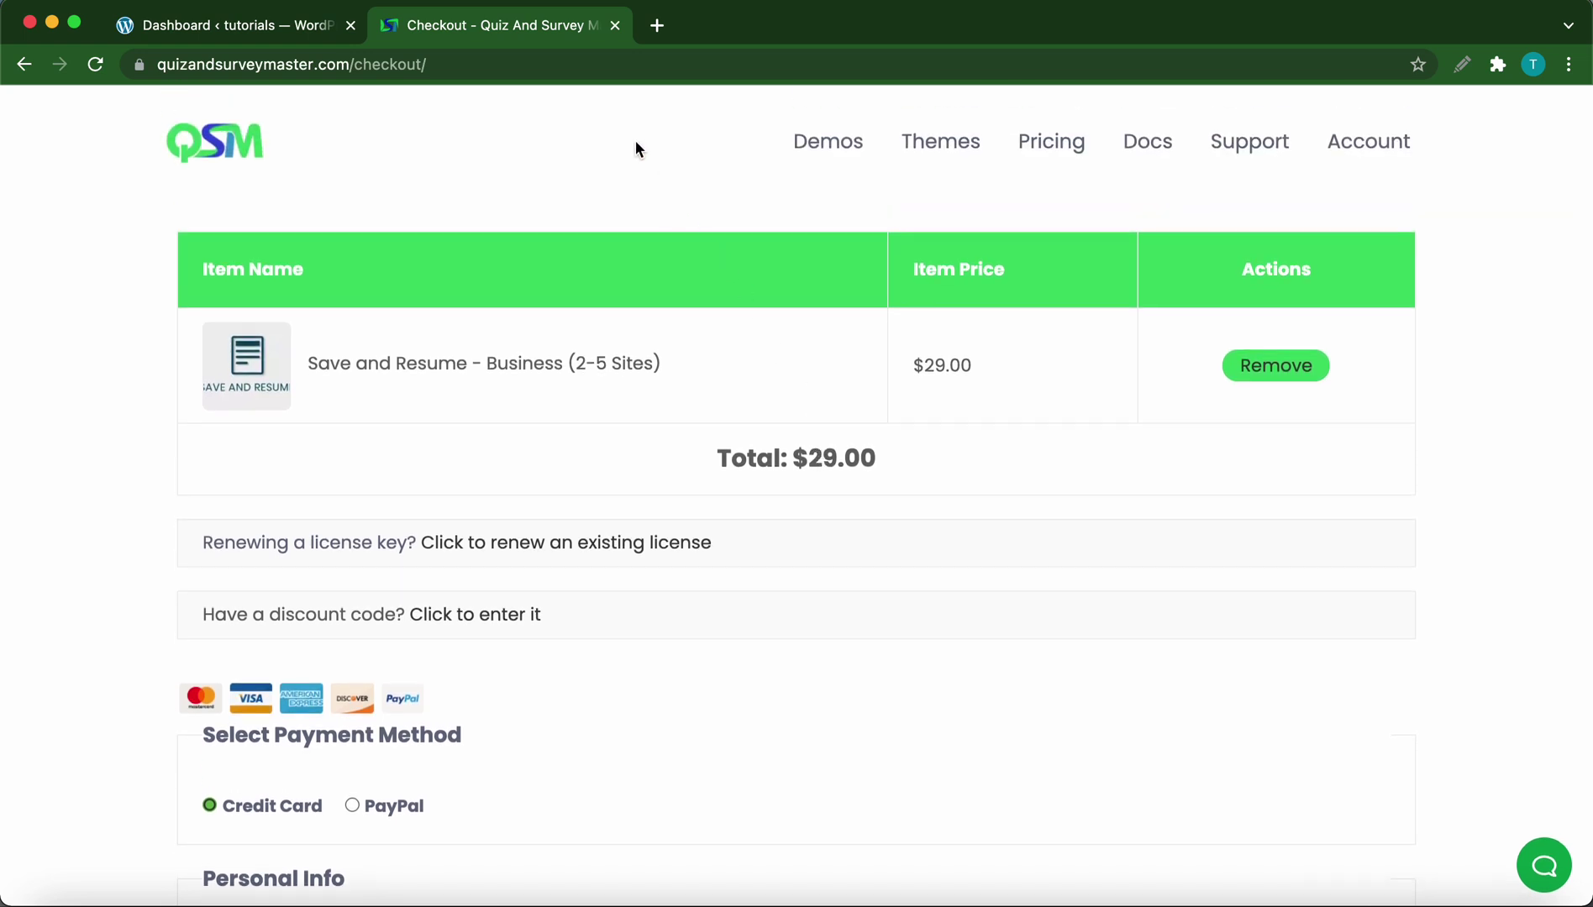
- Close the checkout and reach the Upload Plugin area under Plugins > Add New
click(615, 28)
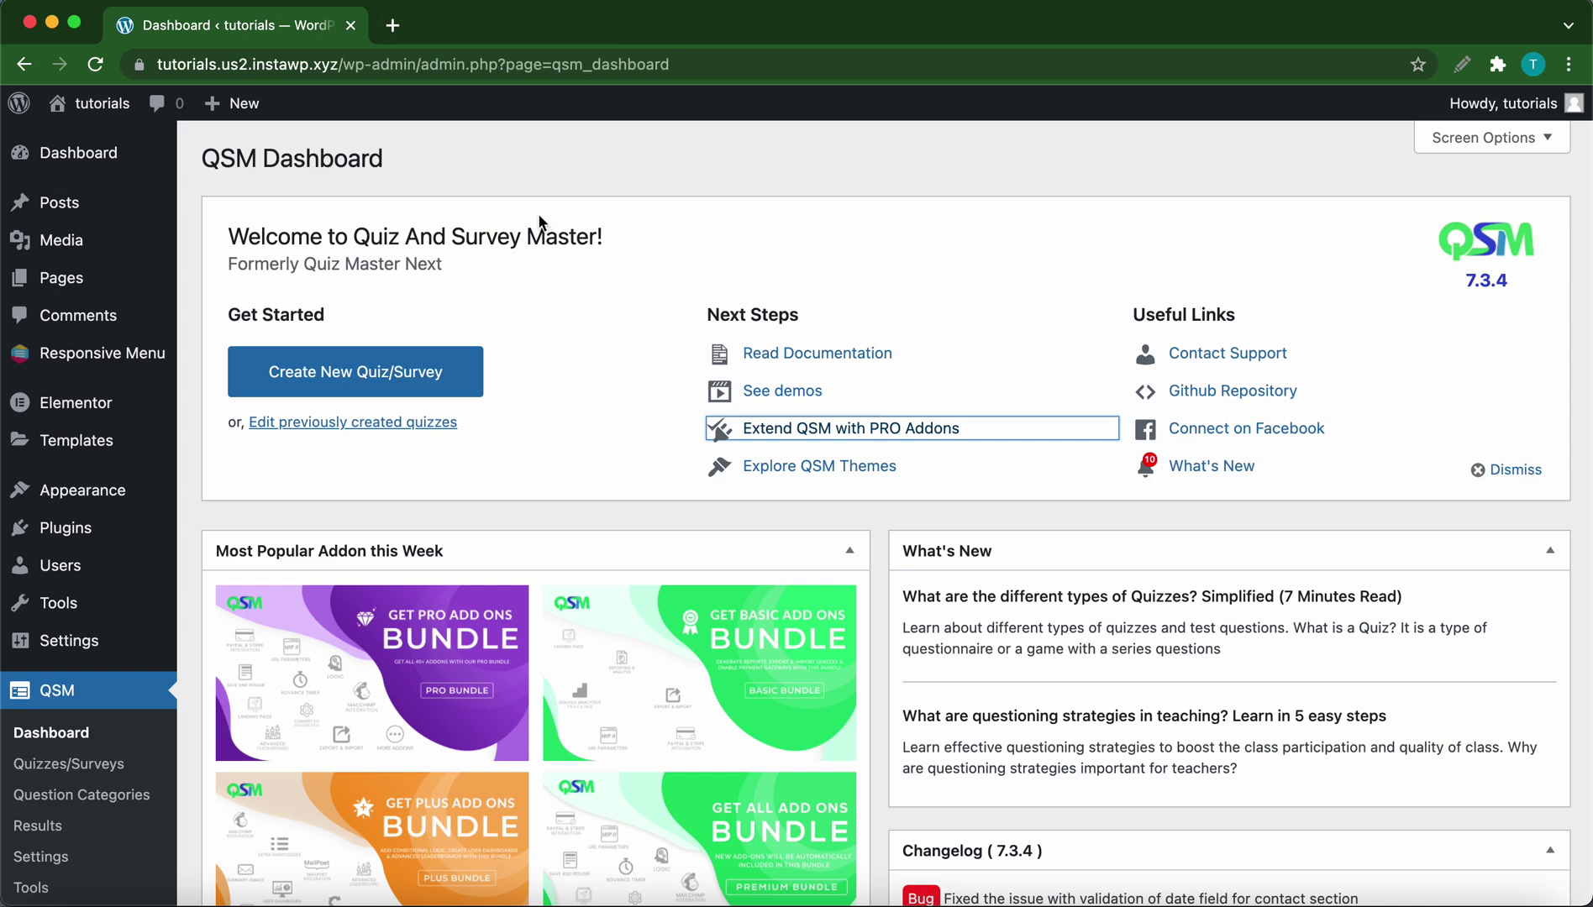
mouse_move(76, 537)
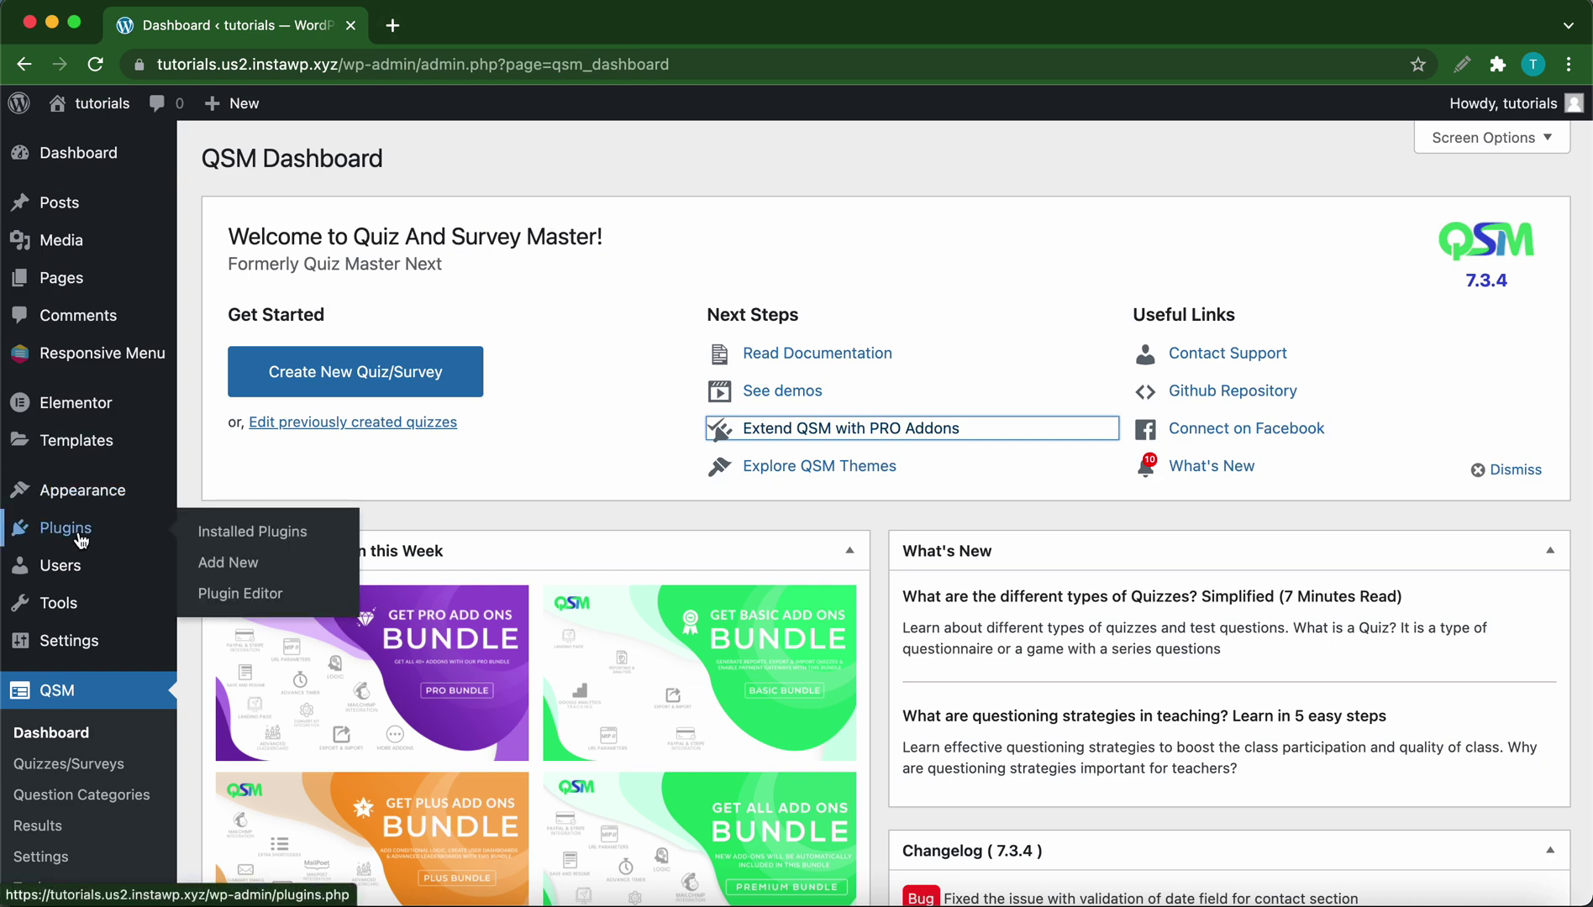
click(227, 563)
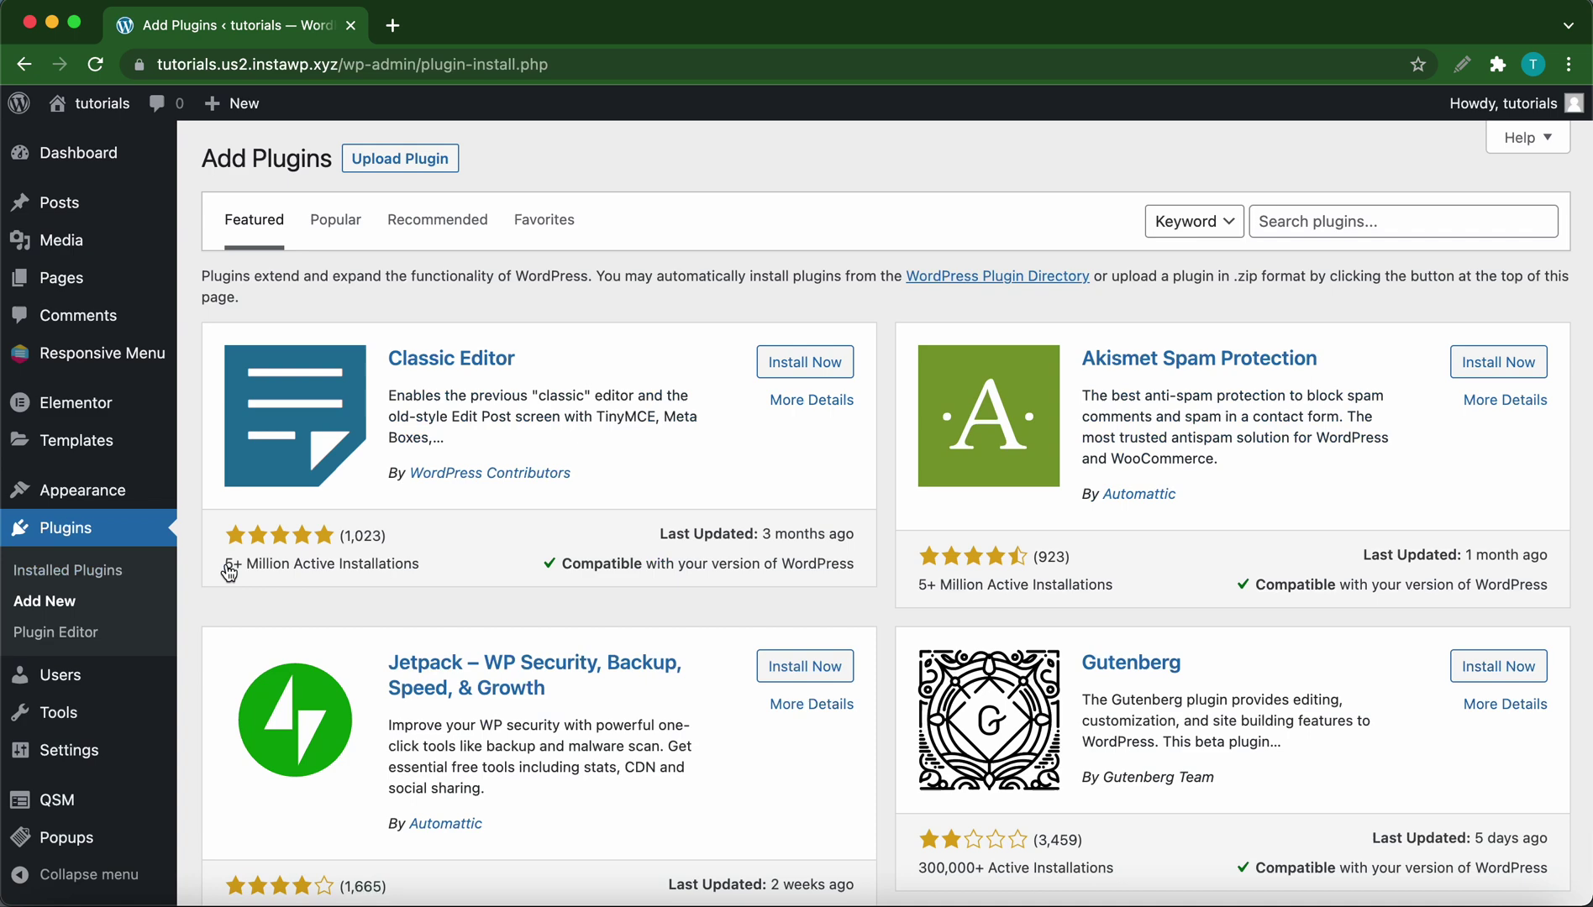
click(395, 163)
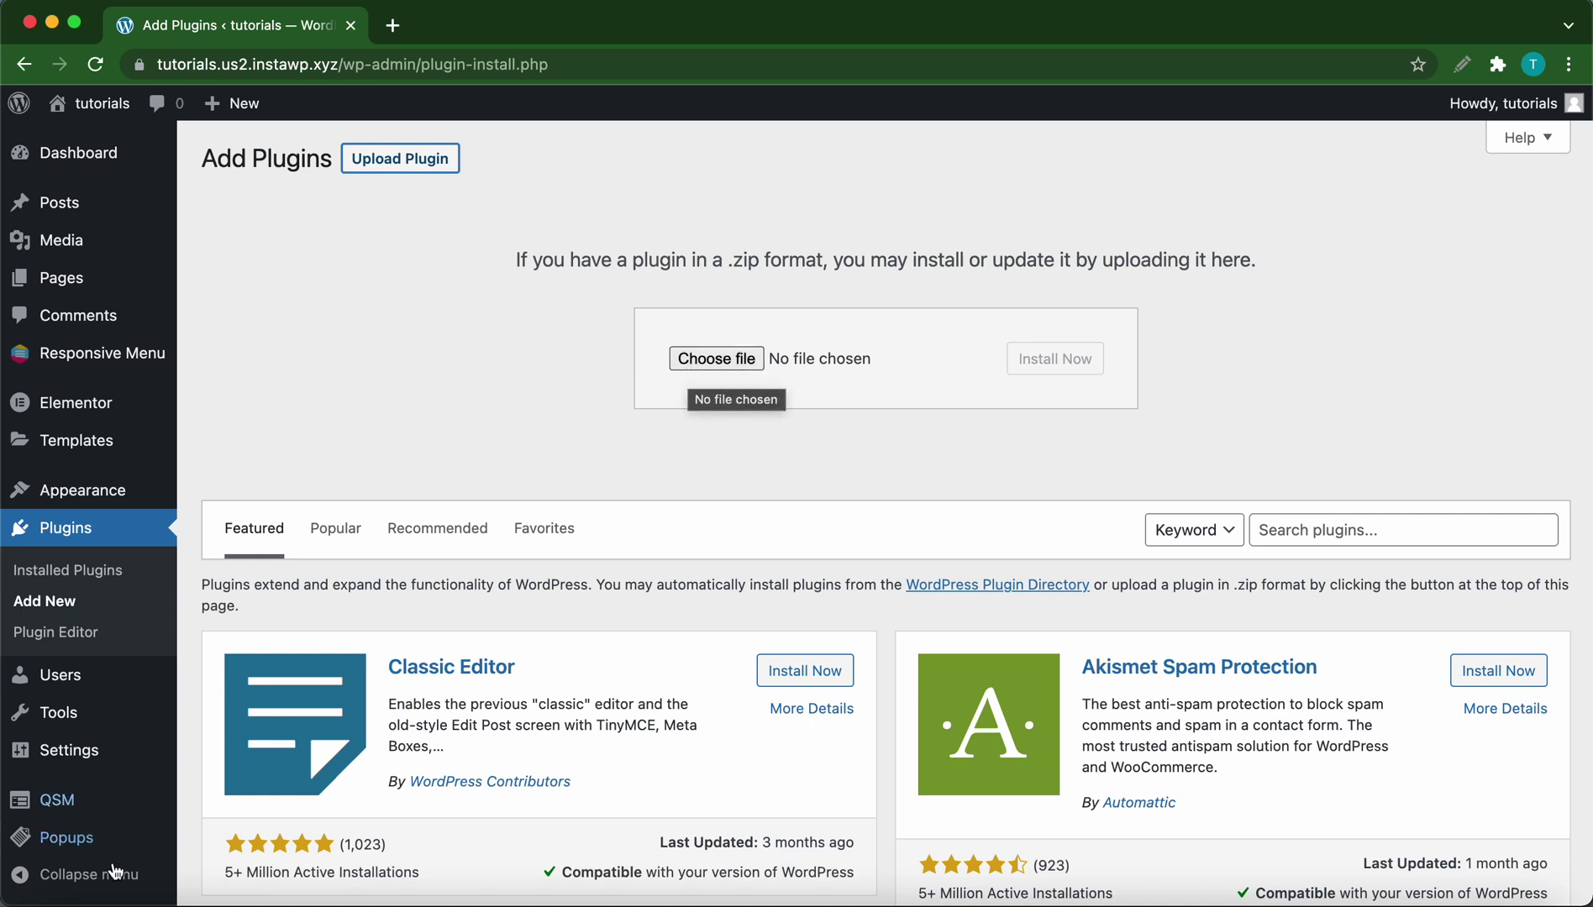
- Choose qsm-save-resume.zip as the plugin file to upload
click(715, 359)
drag(375, 388, 370, 465)
drag(437, 538, 715, 359)
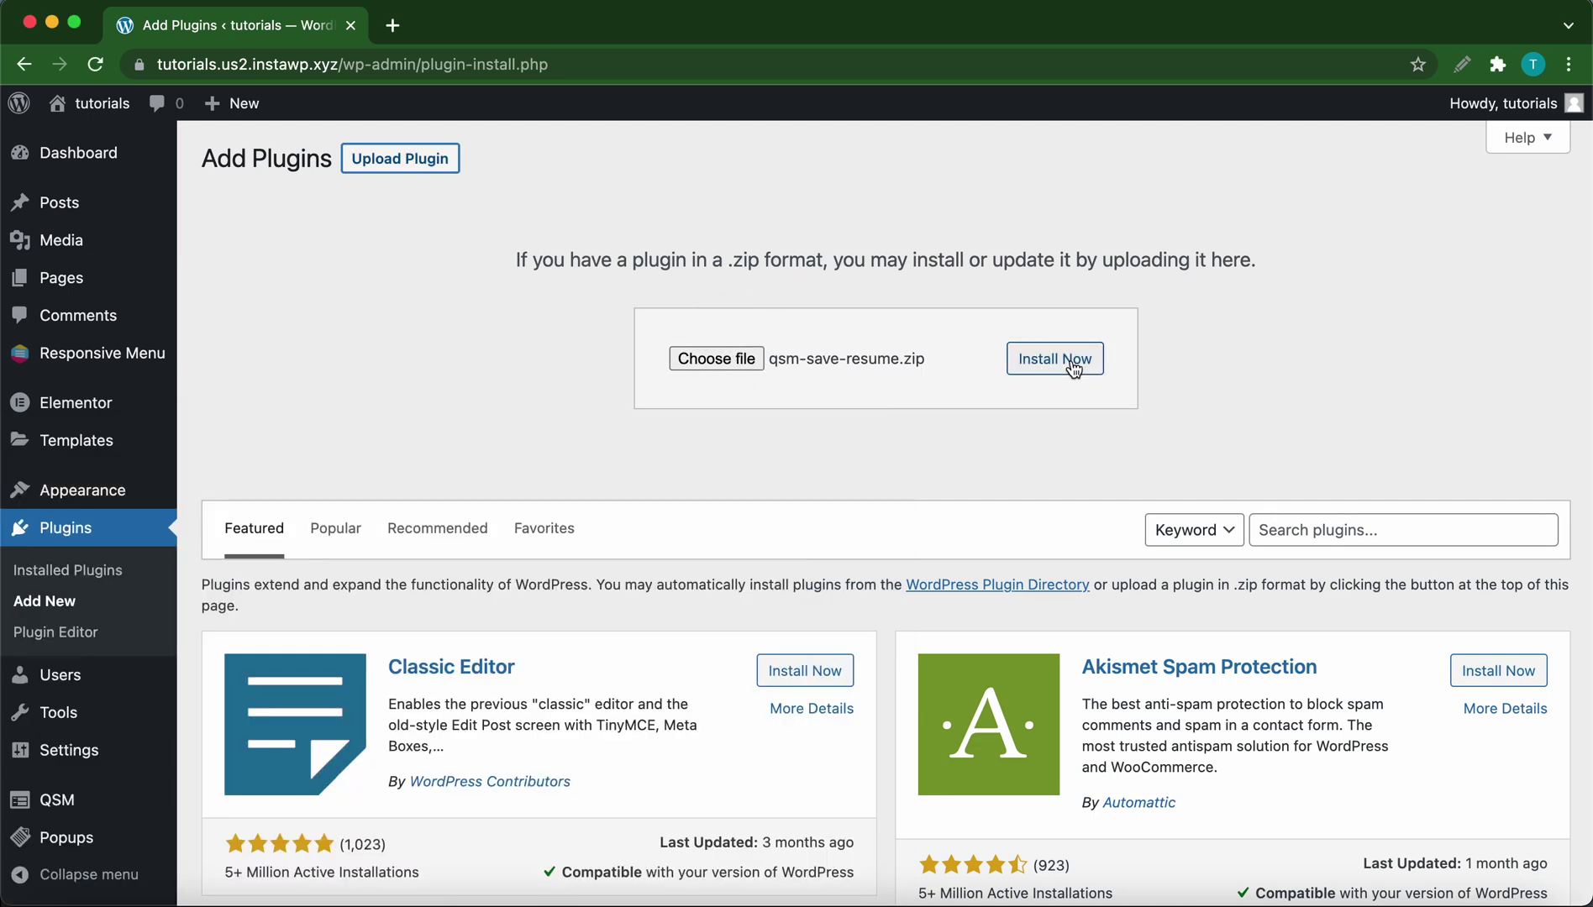
- Install qsm-save-resume.zip and activate the Save and Resume plugin, confirming it in the Plugins list
click(1074, 368)
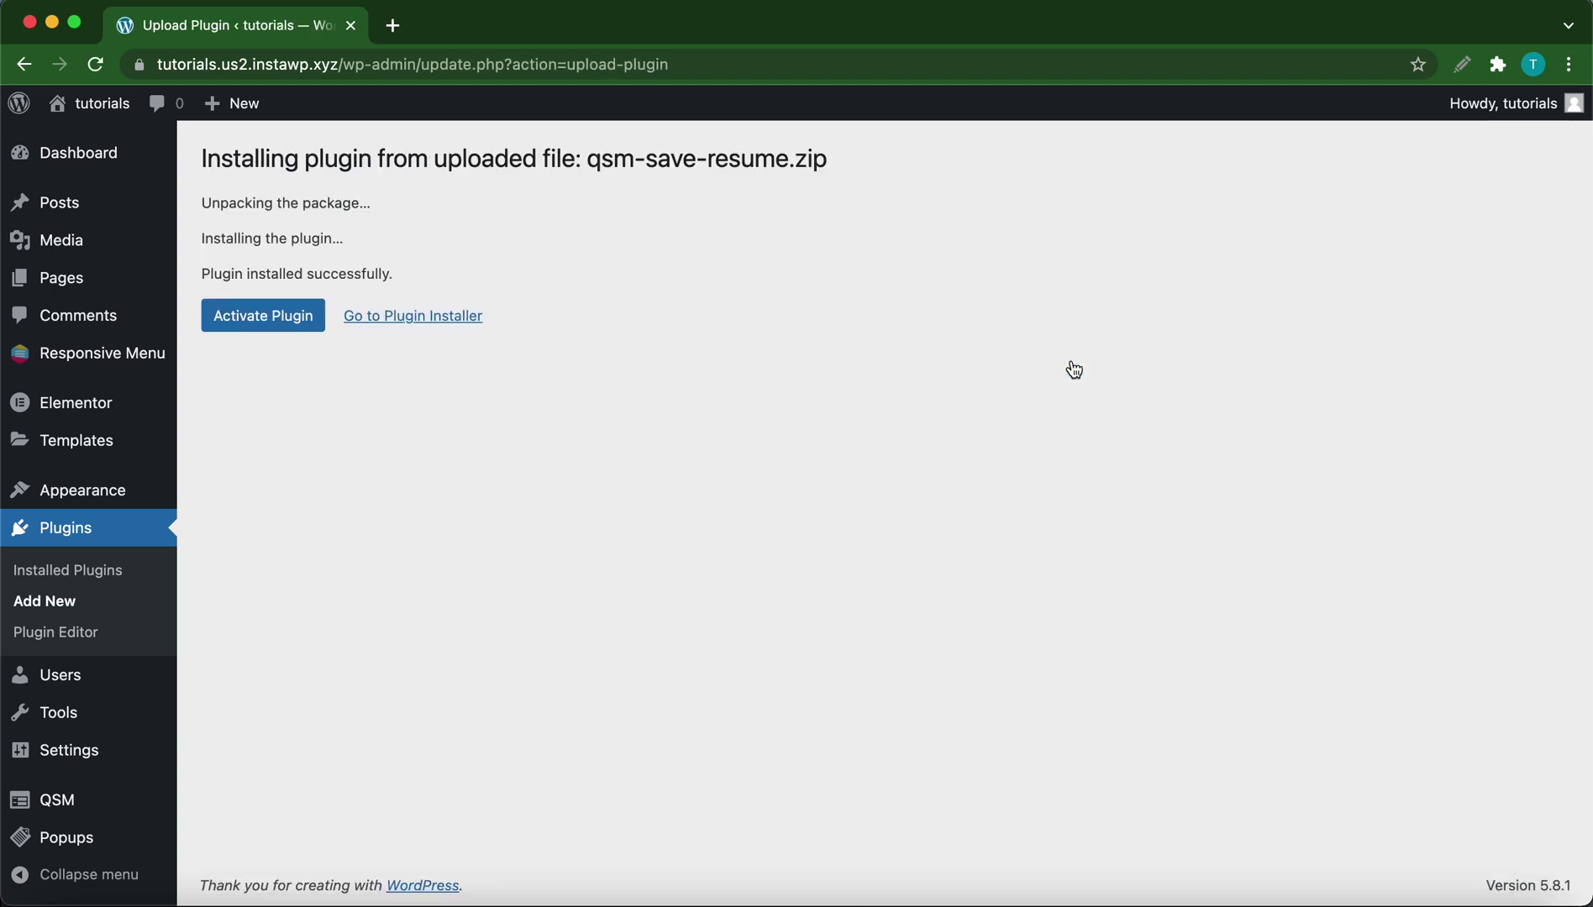
click(274, 326)
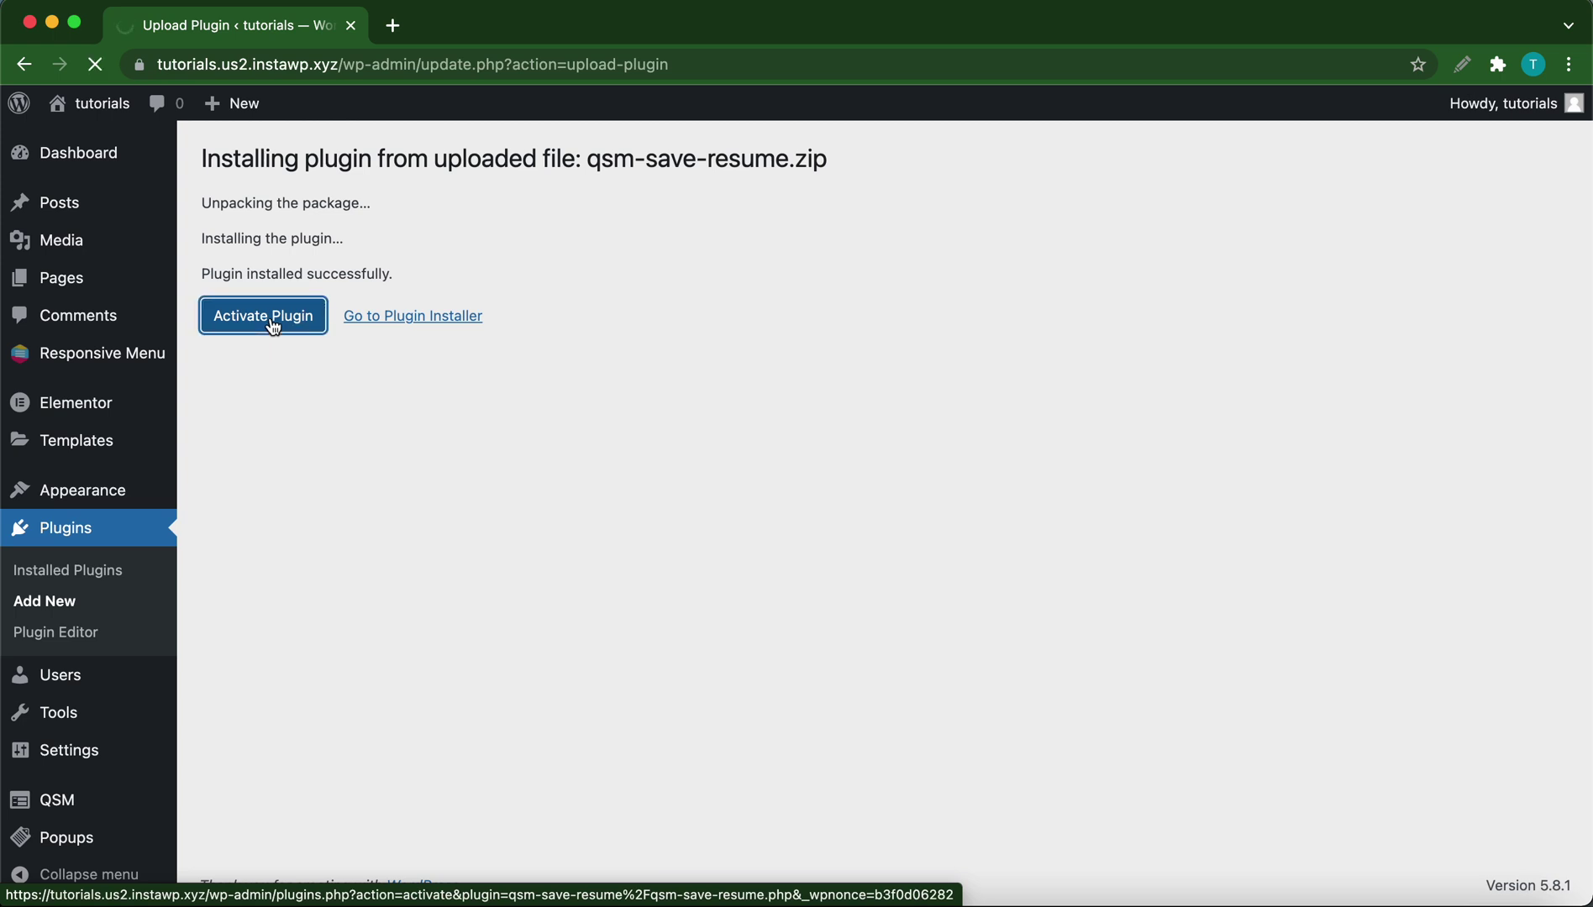
scroll(434, 479, down, 2)
scroll(434, 479, down, 5)
scroll(437, 480, up, 5)
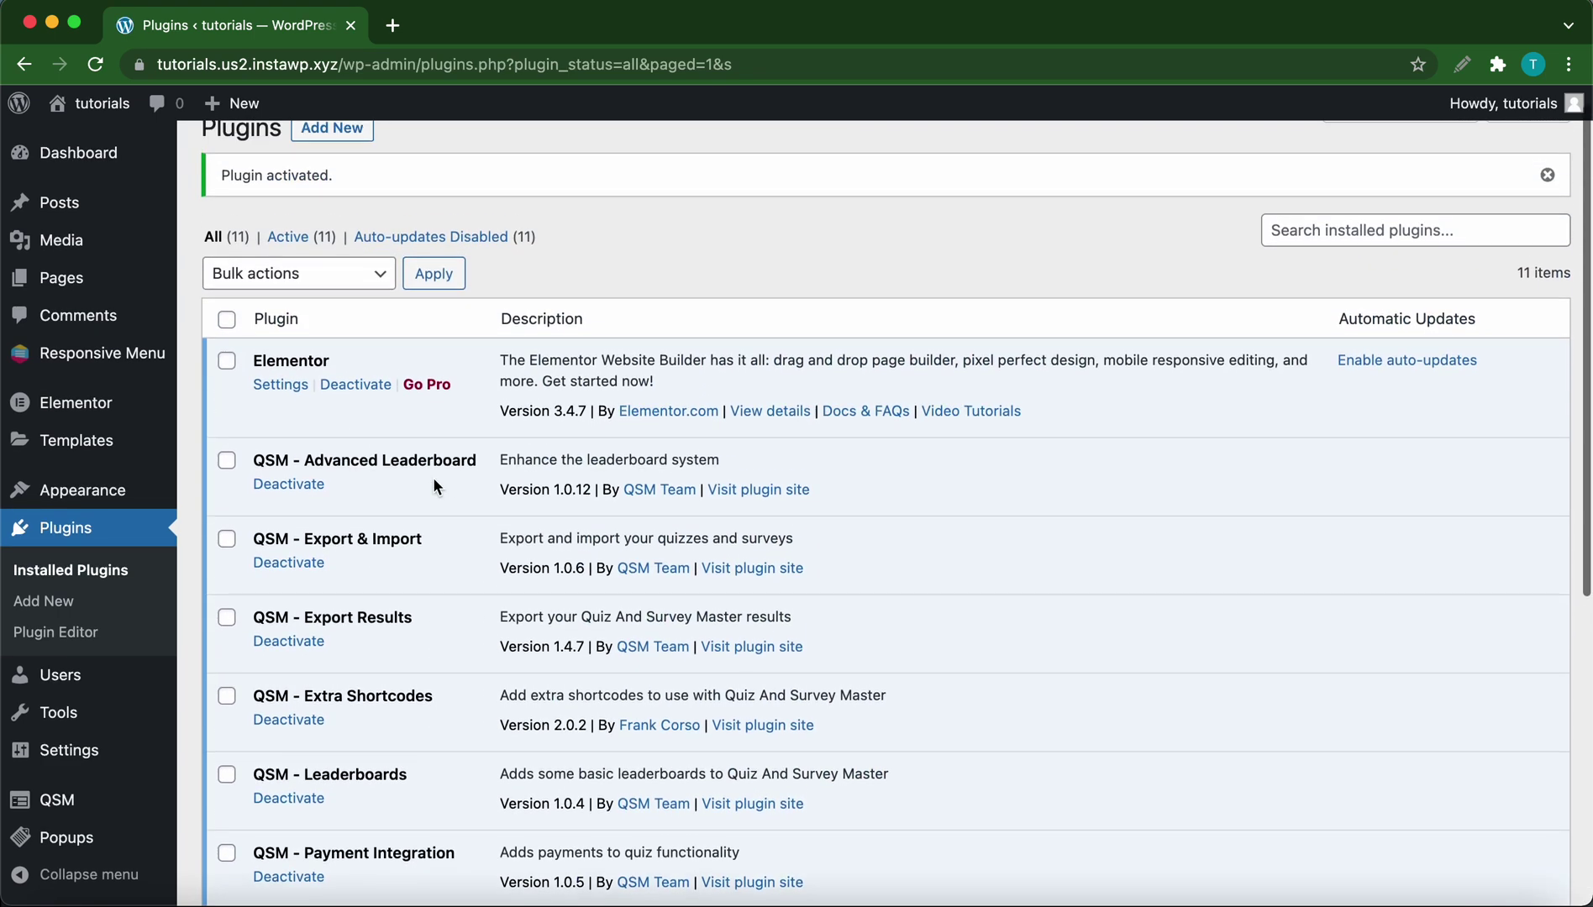
scroll(433, 479, up, 1)
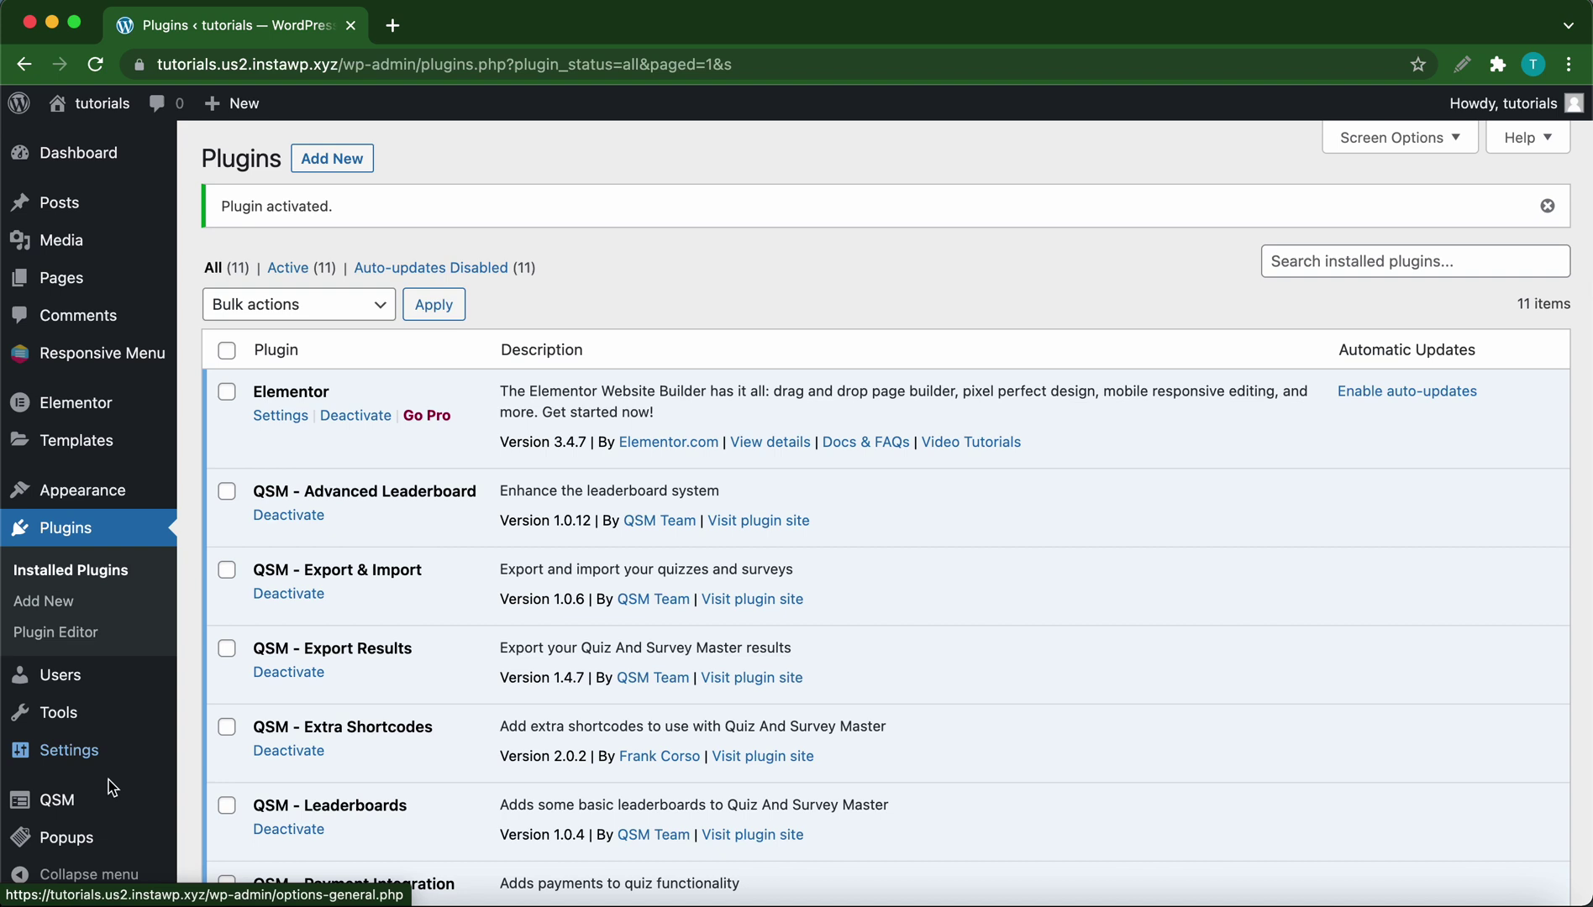
mouse_move(74, 804)
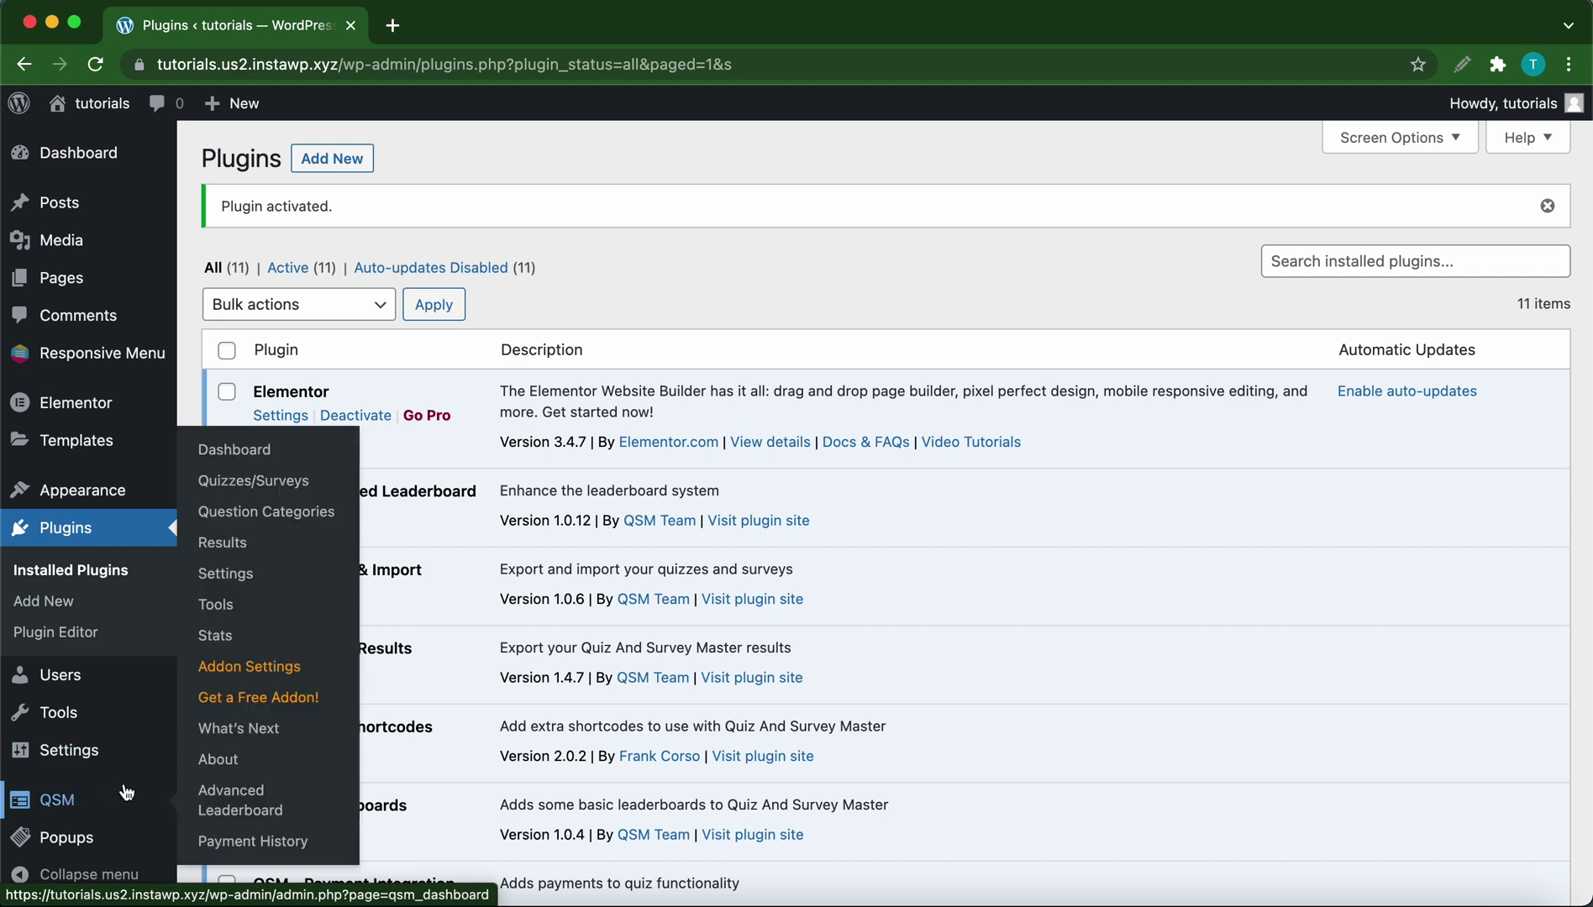
- Paste the license key into the Save And Resume add-on settings under QSM Addon Settings
click(274, 672)
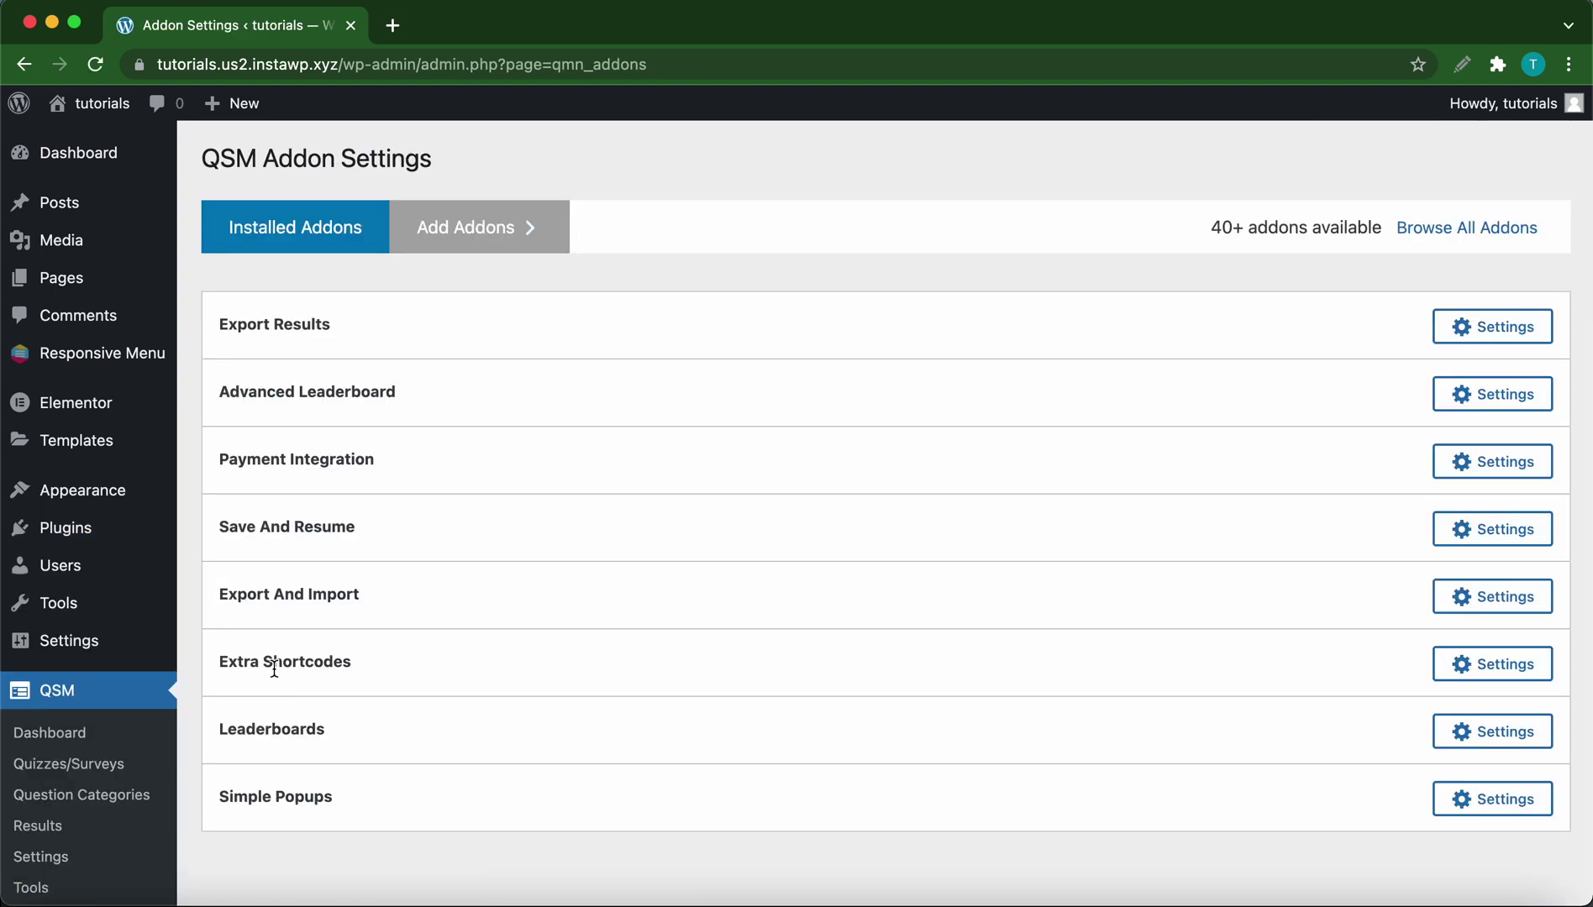
click(1466, 530)
click(460, 234)
key(super+v)
click(462, 256)
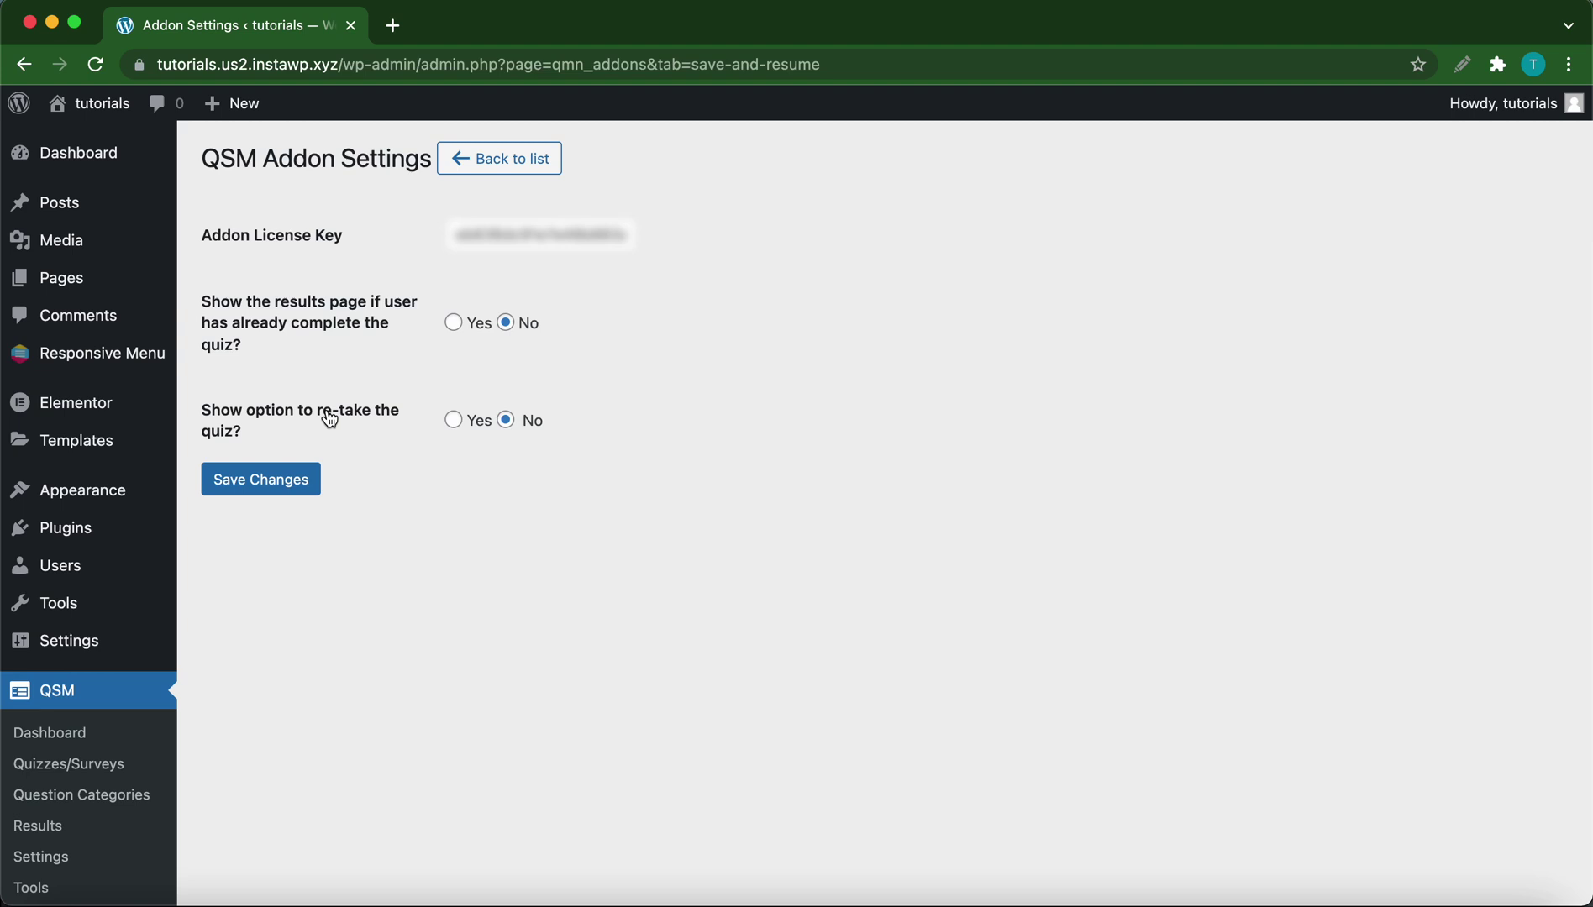
- Set quiz re-take to Yes, save the add-on settings, and open the Quizzes/Surveys list
click(454, 422)
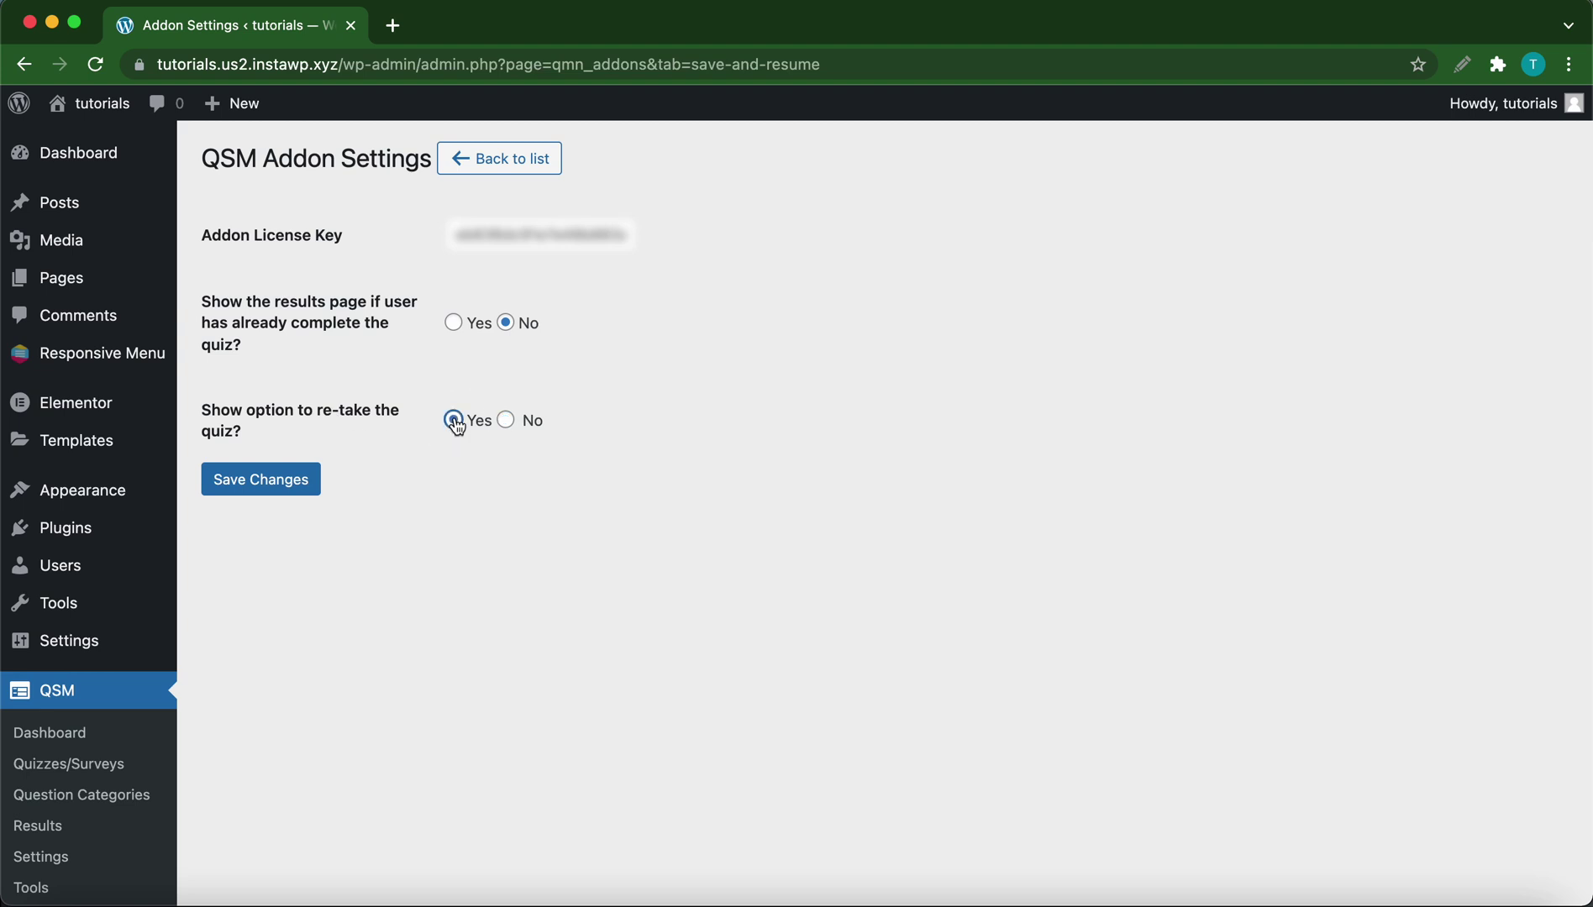
click(257, 485)
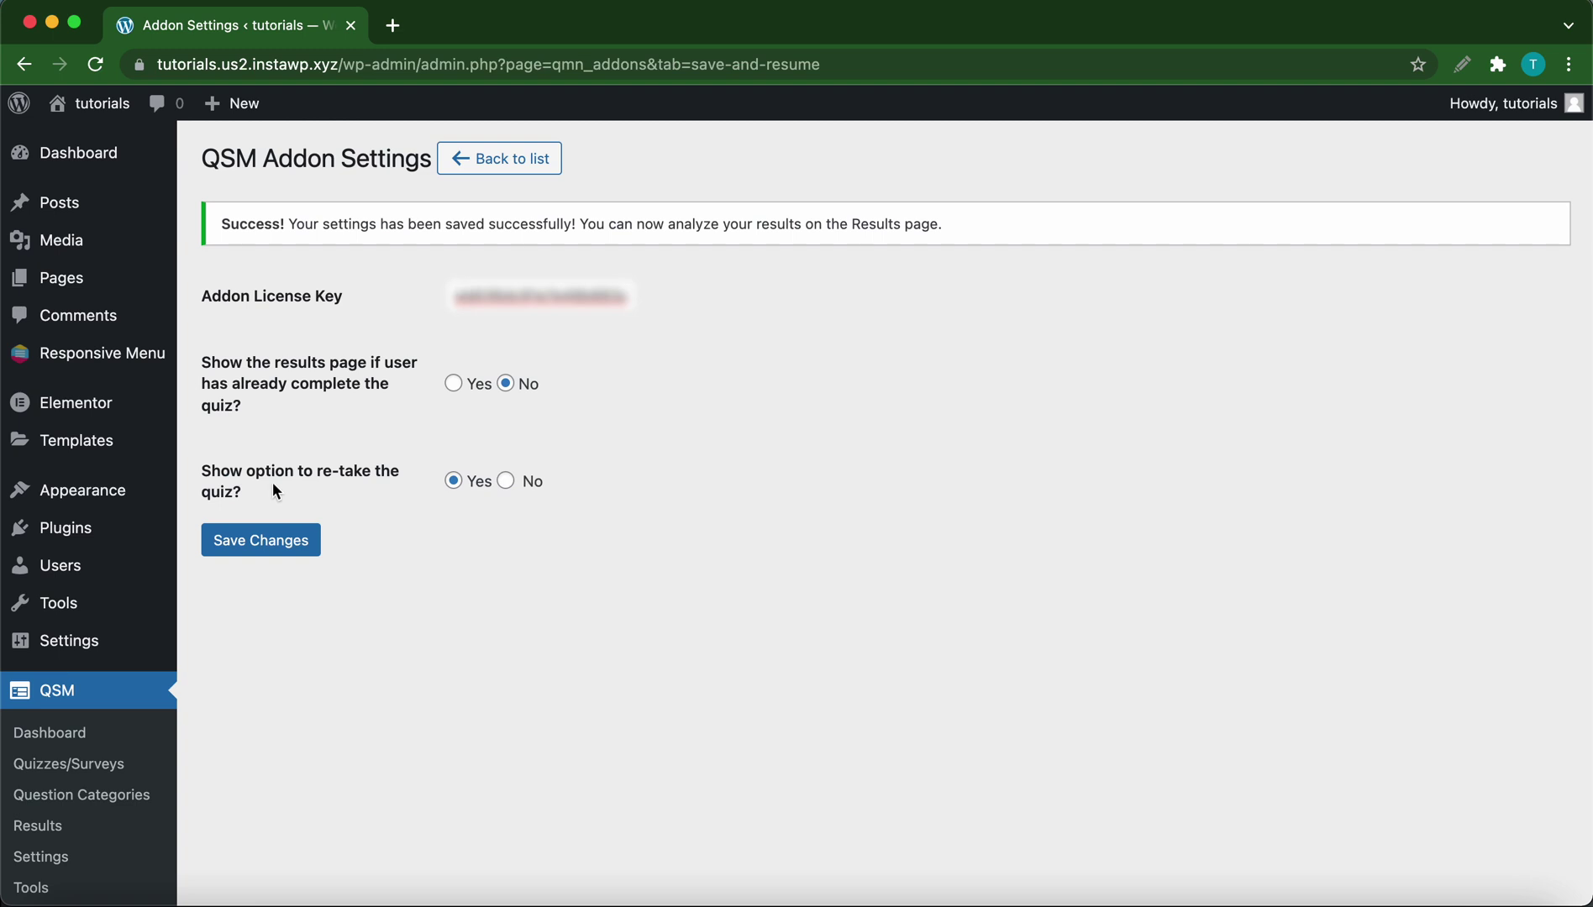
click(477, 439)
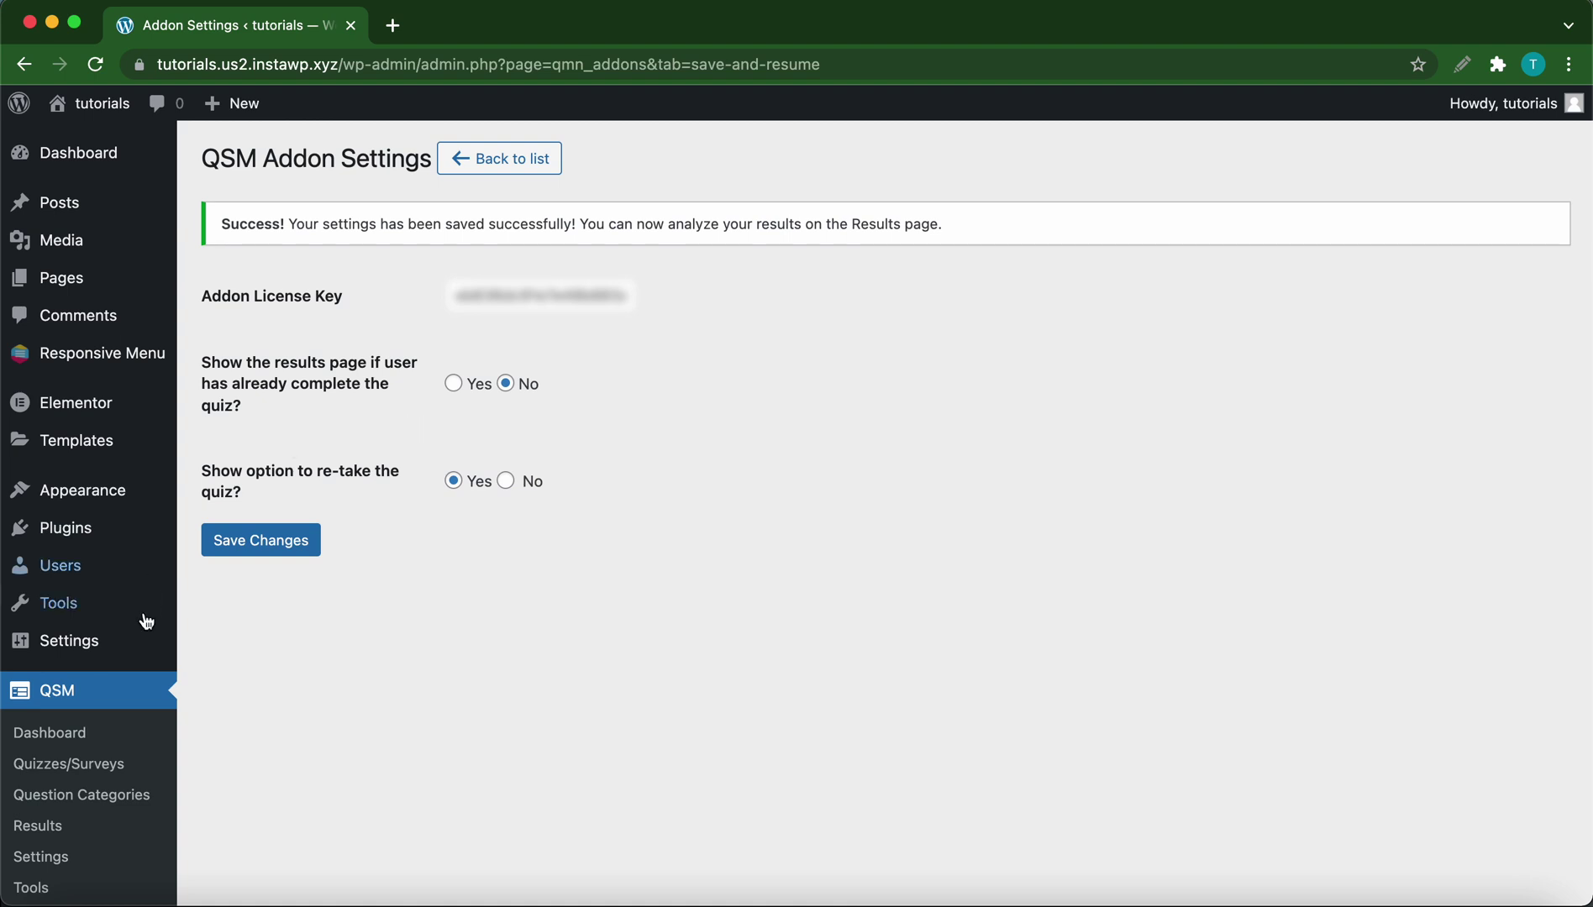
click(86, 766)
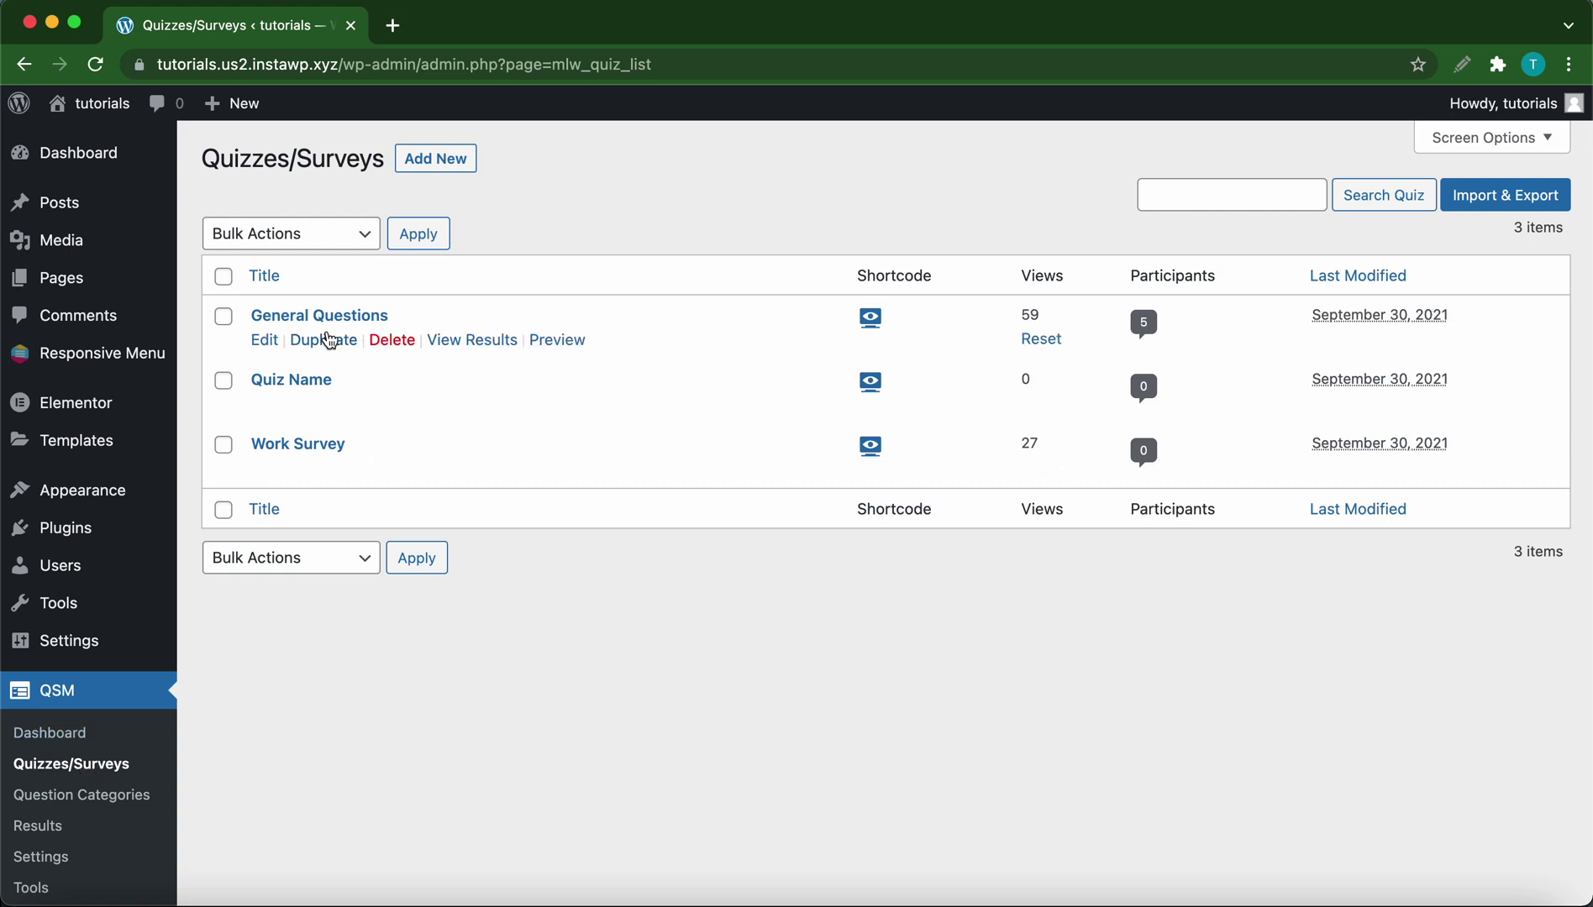
- Set Enable Save & Resume and Enable Auto Save to Yes for General Questions and save
click(323, 320)
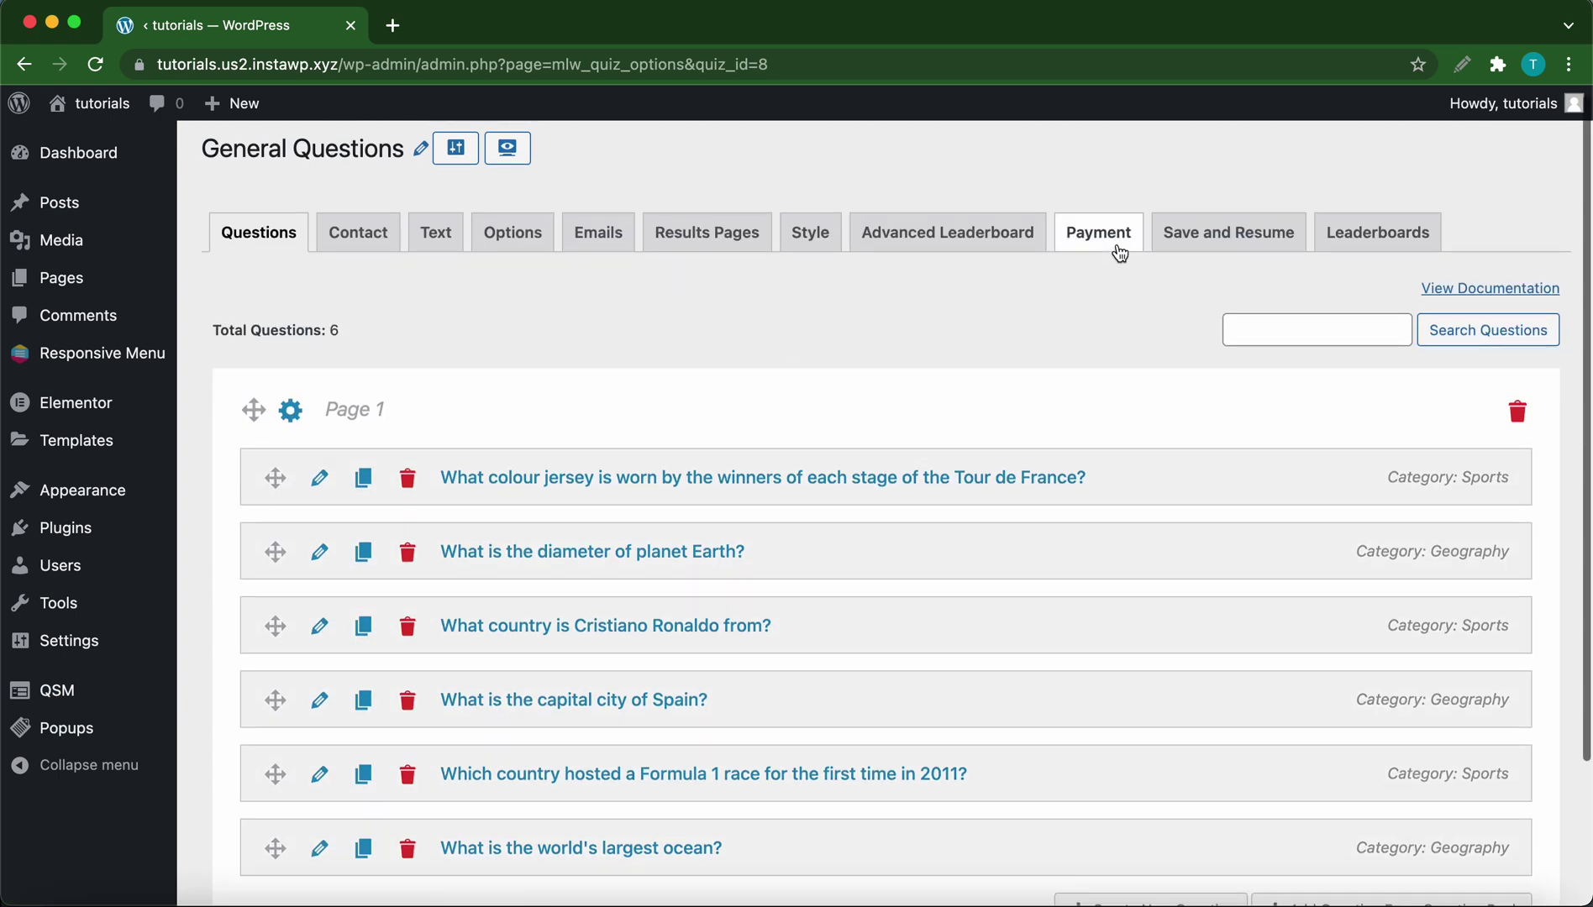
click(1197, 243)
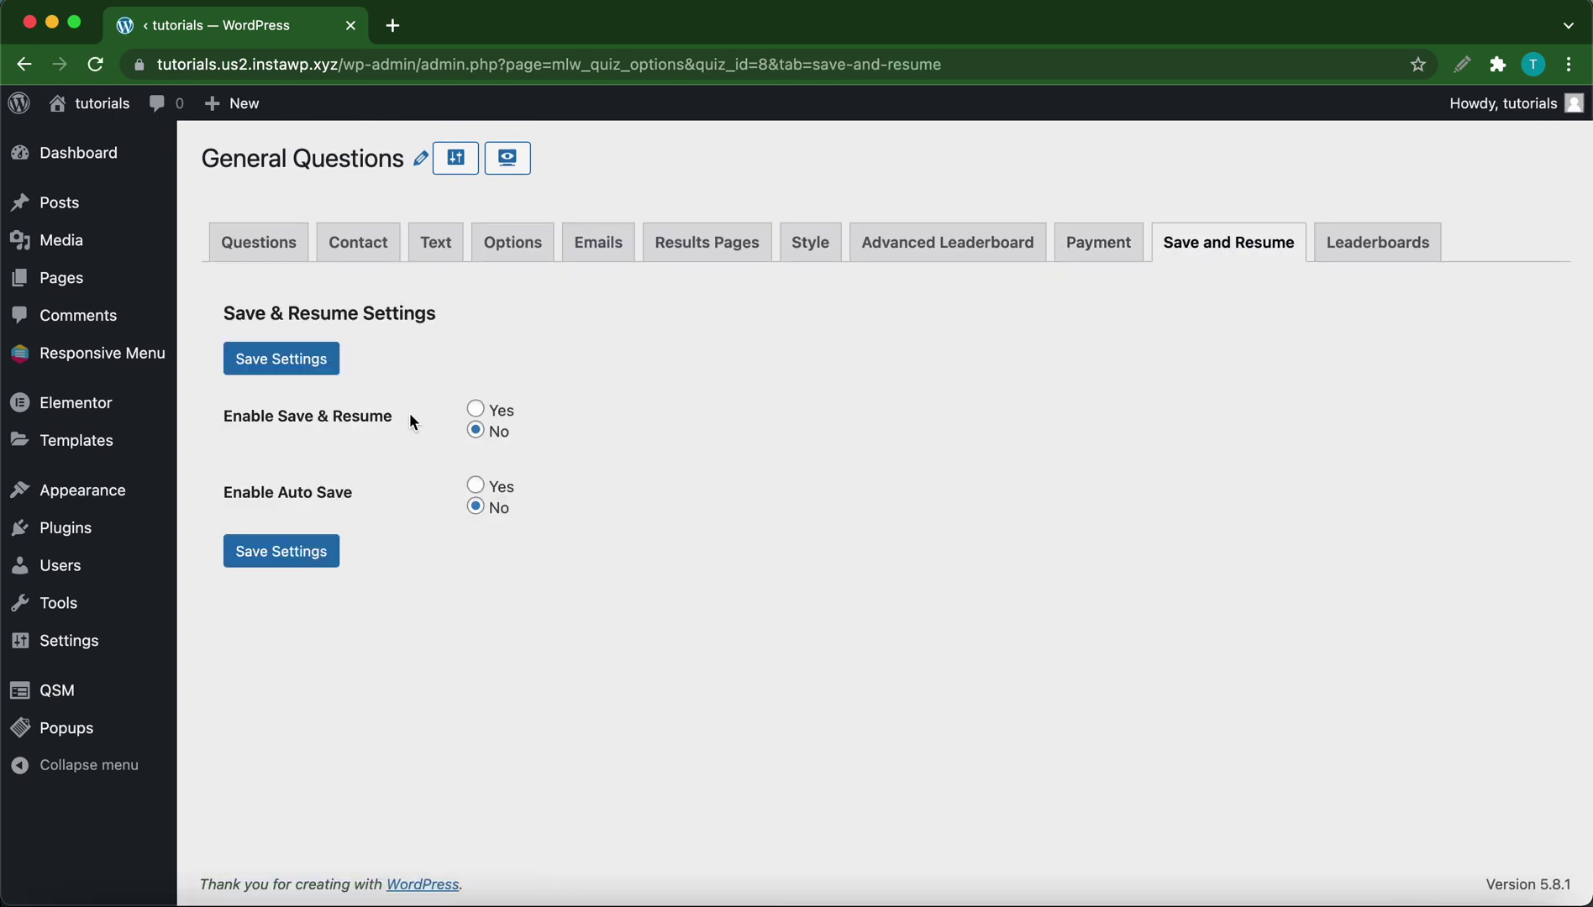
click(476, 413)
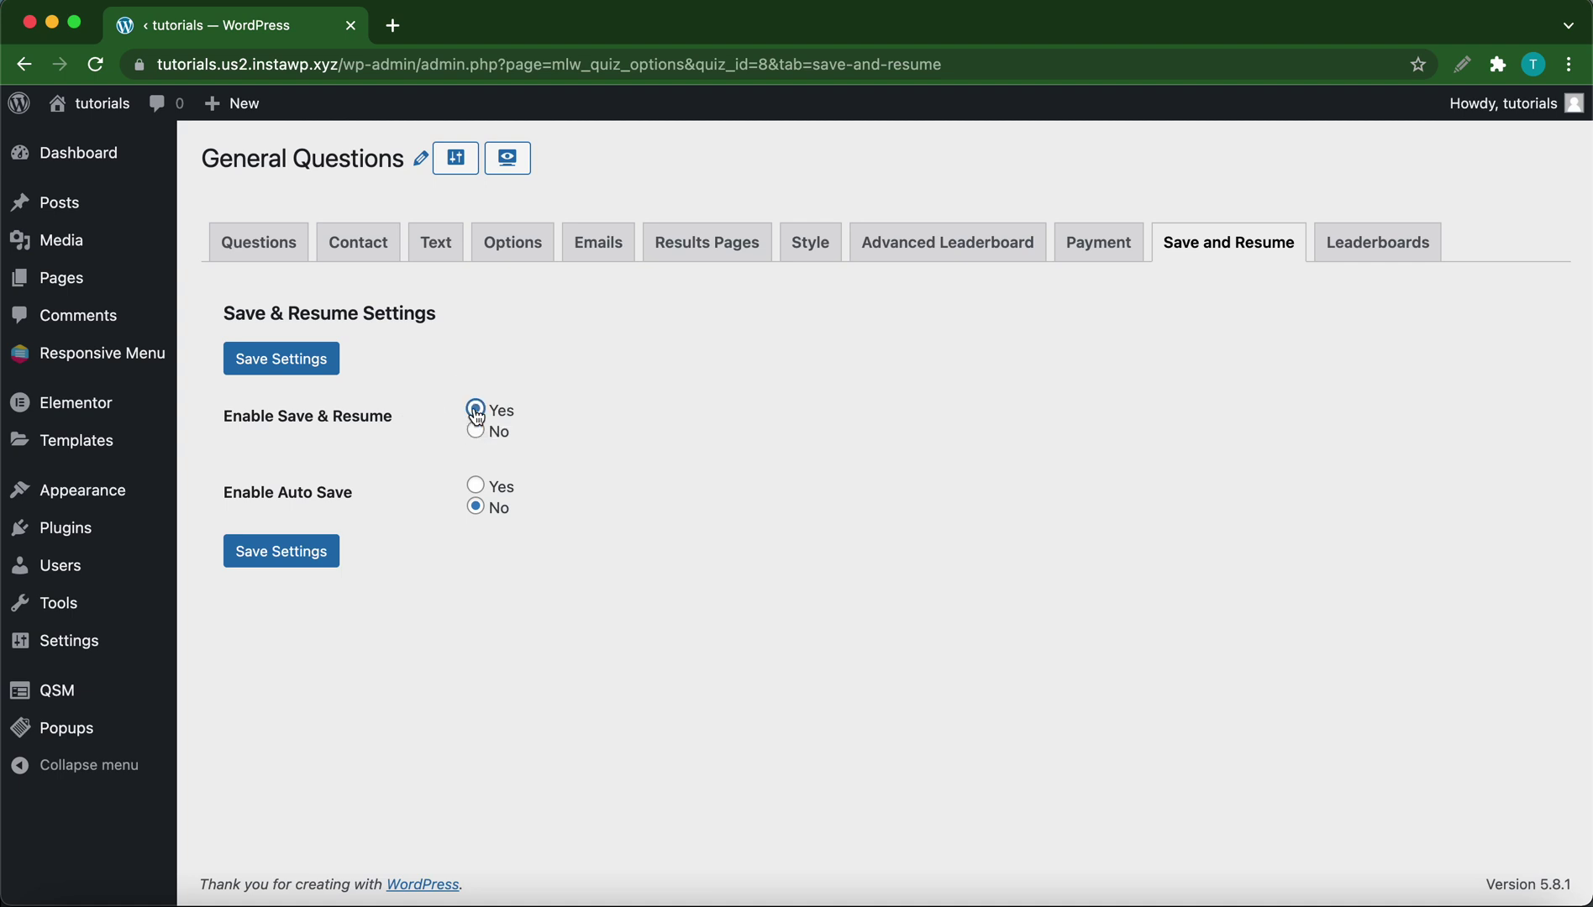
click(479, 487)
click(324, 554)
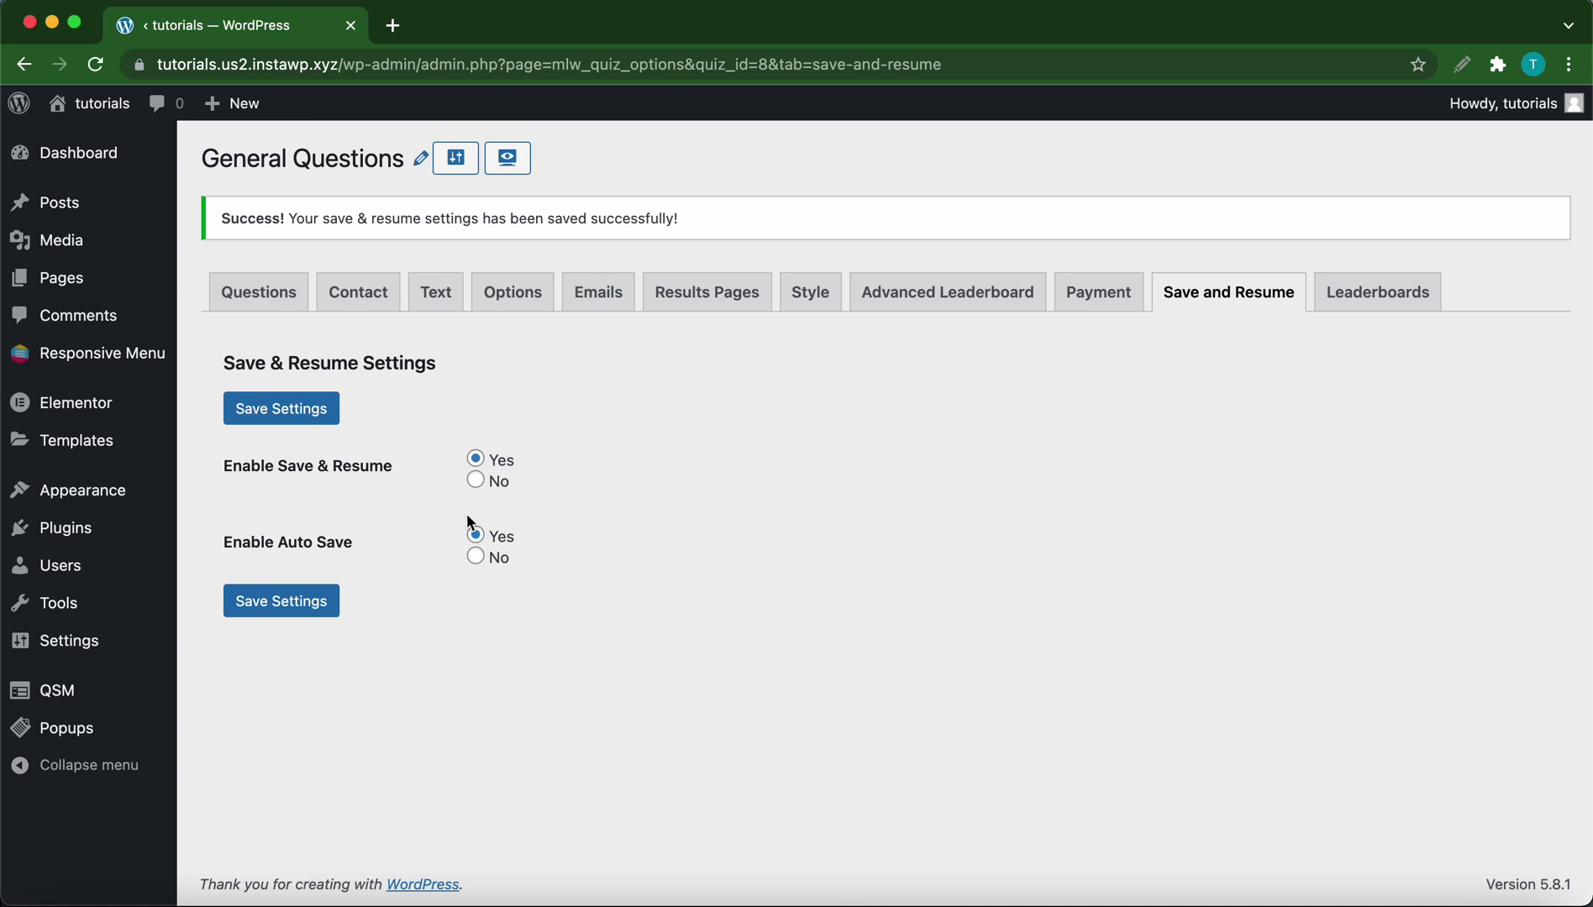
- View the General Questions post on the live site from All Posts
mouse_move(75, 217)
click(217, 207)
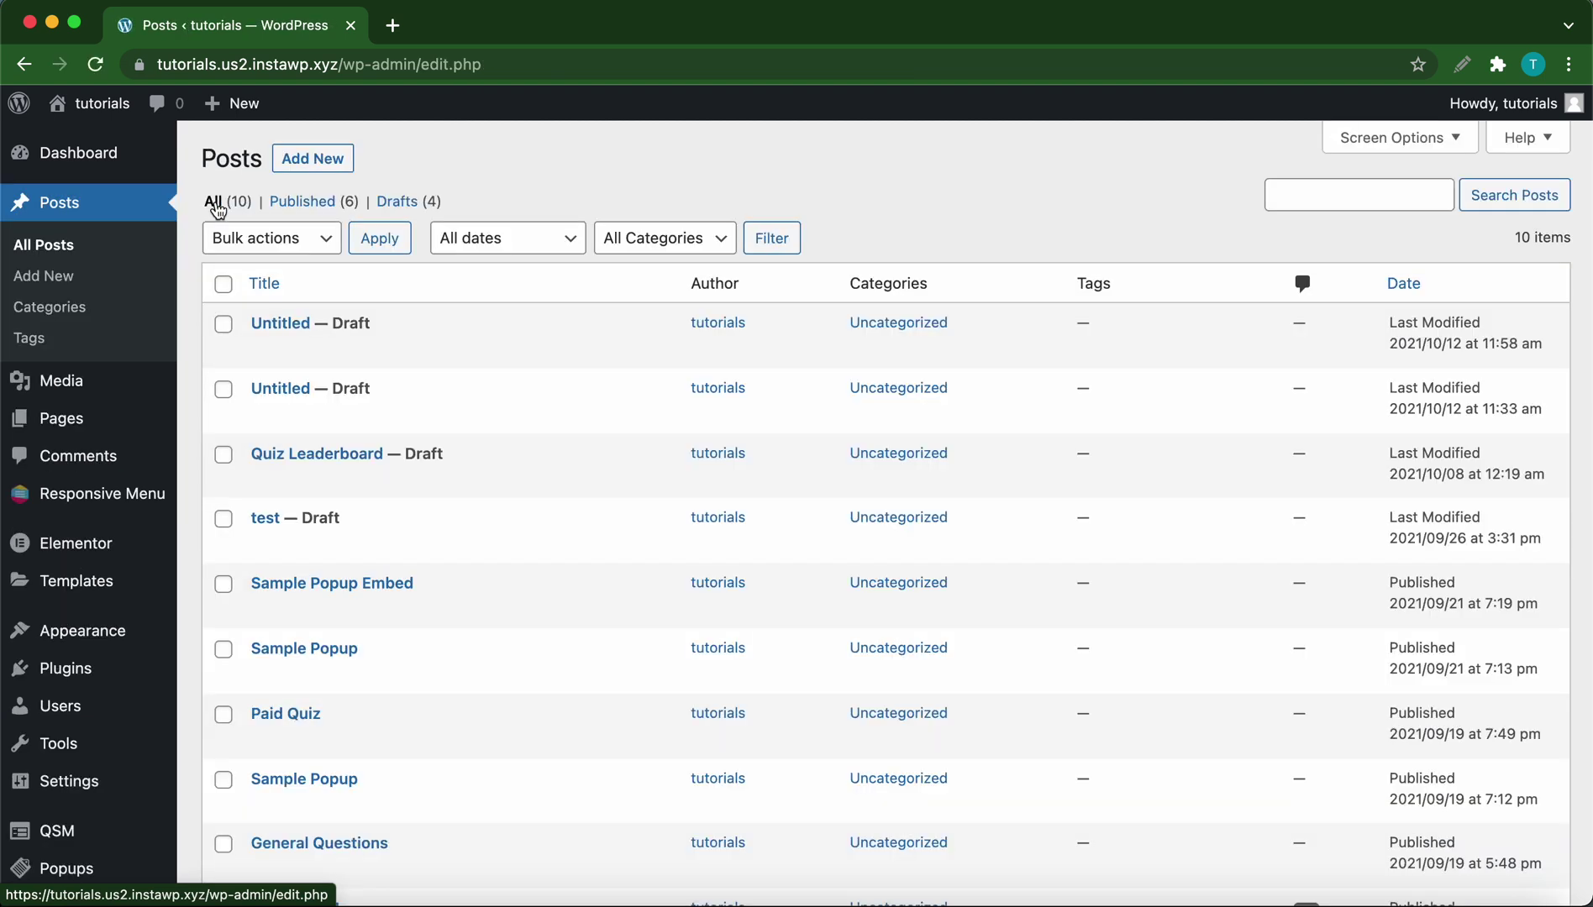
scroll(307, 739, down, 3)
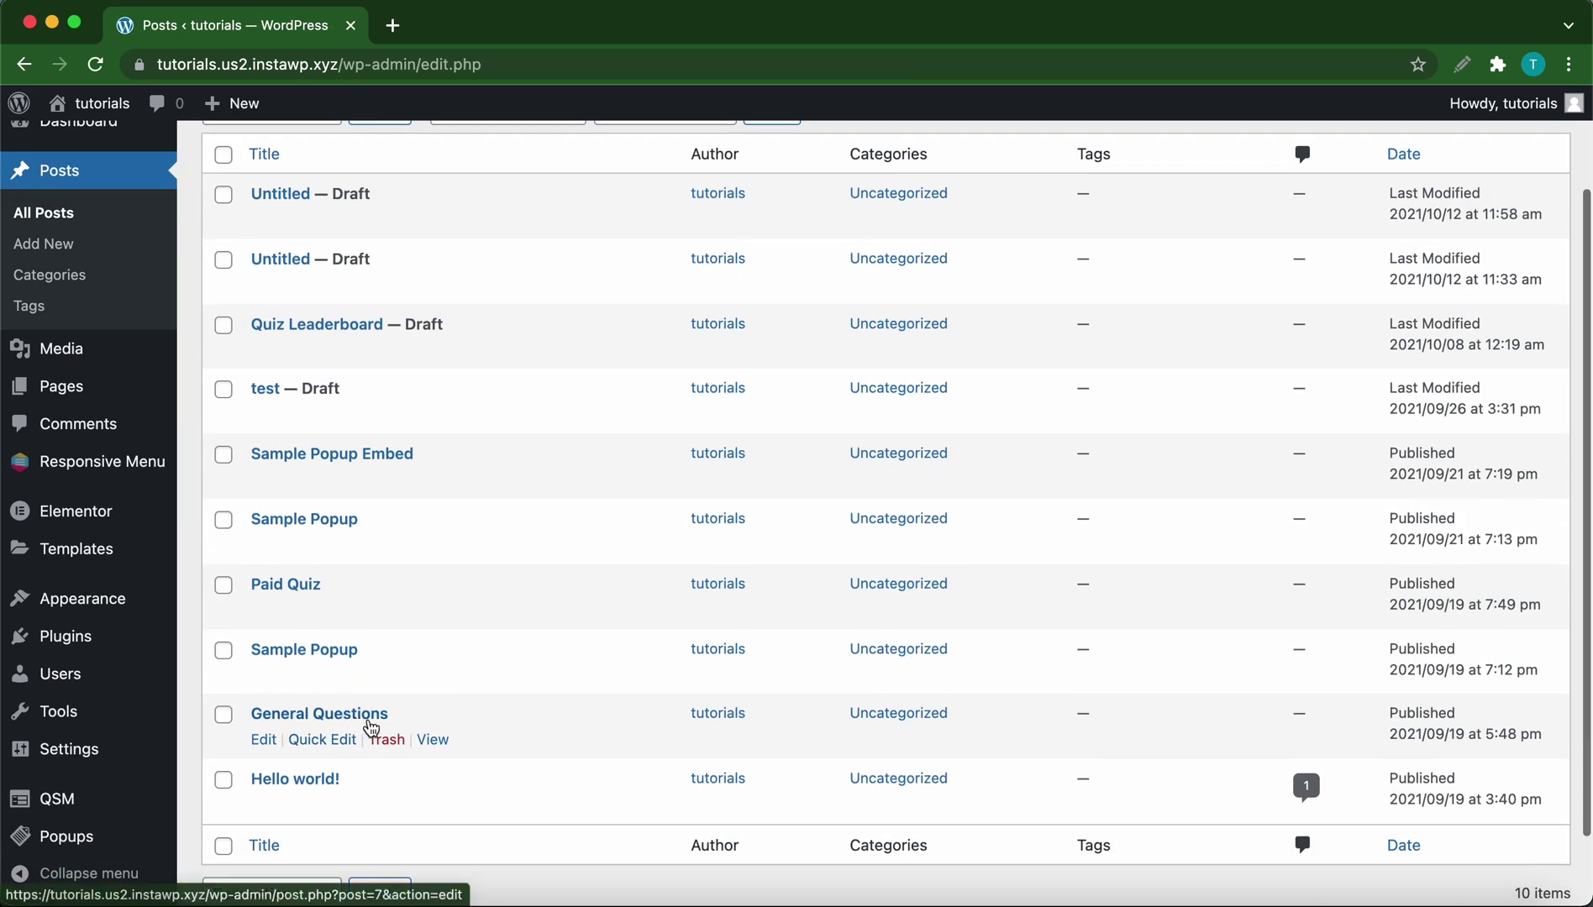
click(432, 740)
- Answer the first three questions with Red, 2345 miles and Jamaica
scroll(743, 439, down, 1)
scroll(744, 438, down, 1)
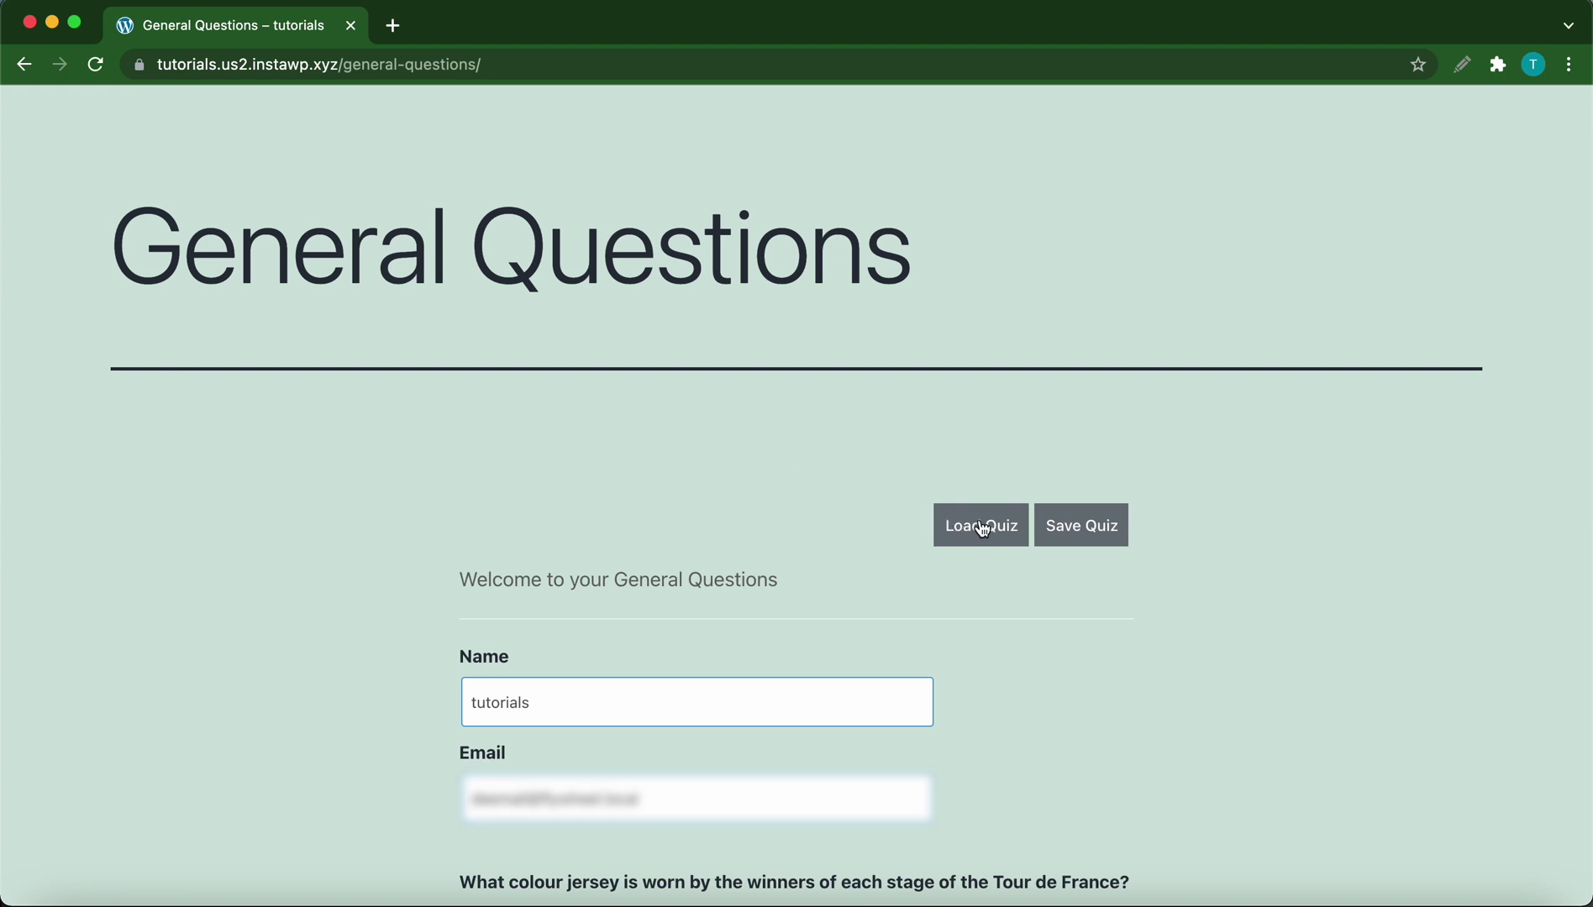
scroll(1006, 536, down, 4)
scroll(1006, 535, down, 1)
click(473, 460)
scroll(582, 610, down, 1)
click(473, 615)
scroll(473, 615, down, 2)
click(471, 688)
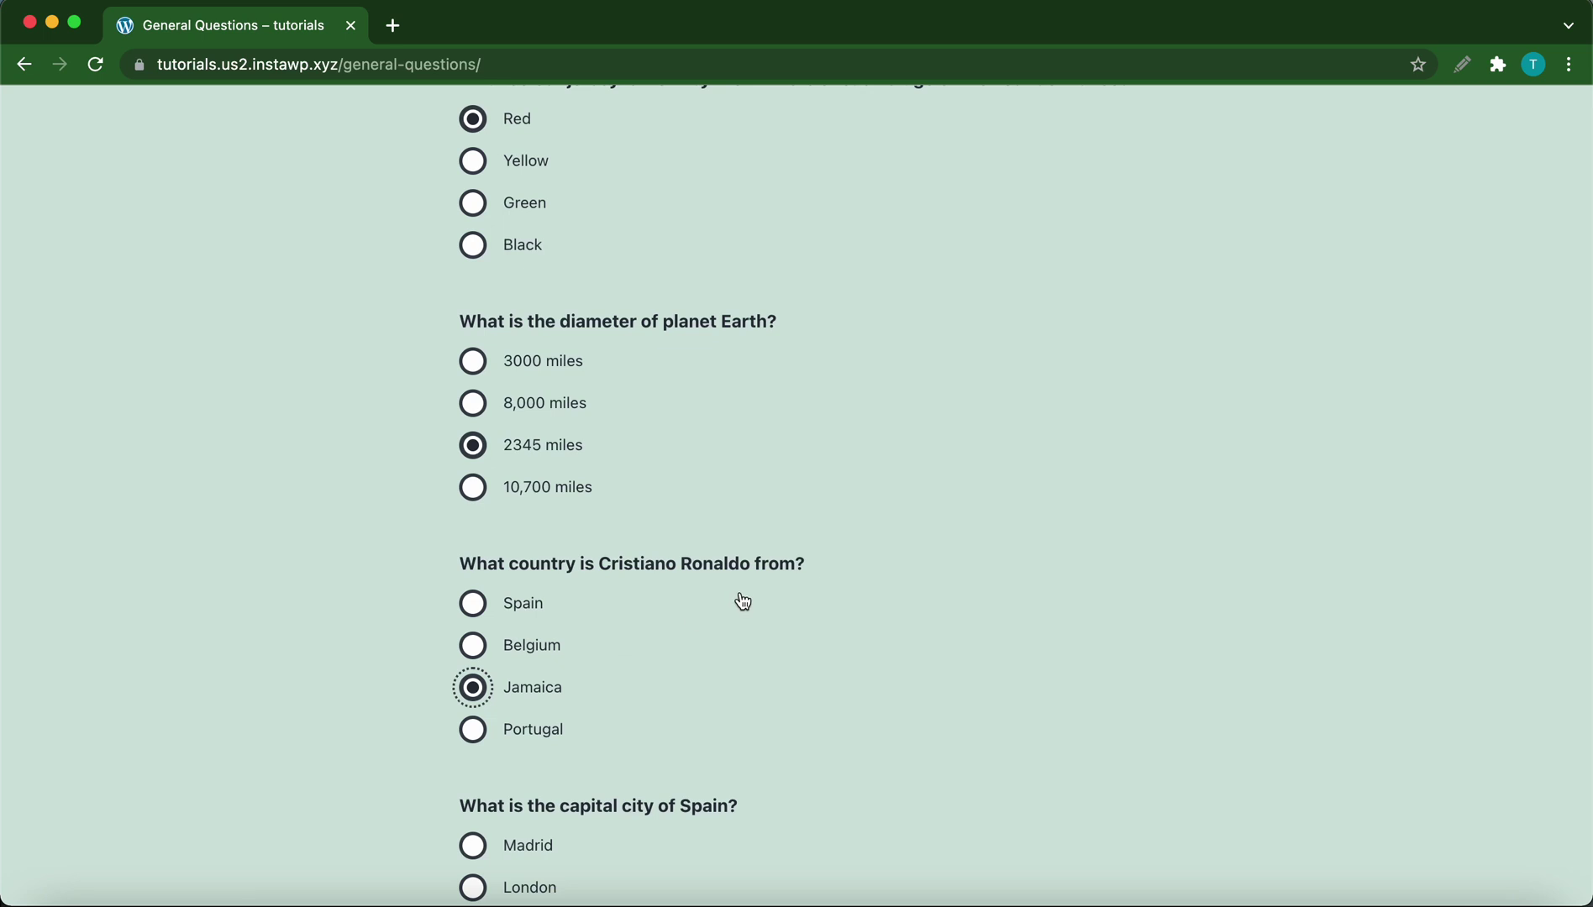
scroll(740, 601, down, 3)
scroll(580, 672, up, 14)
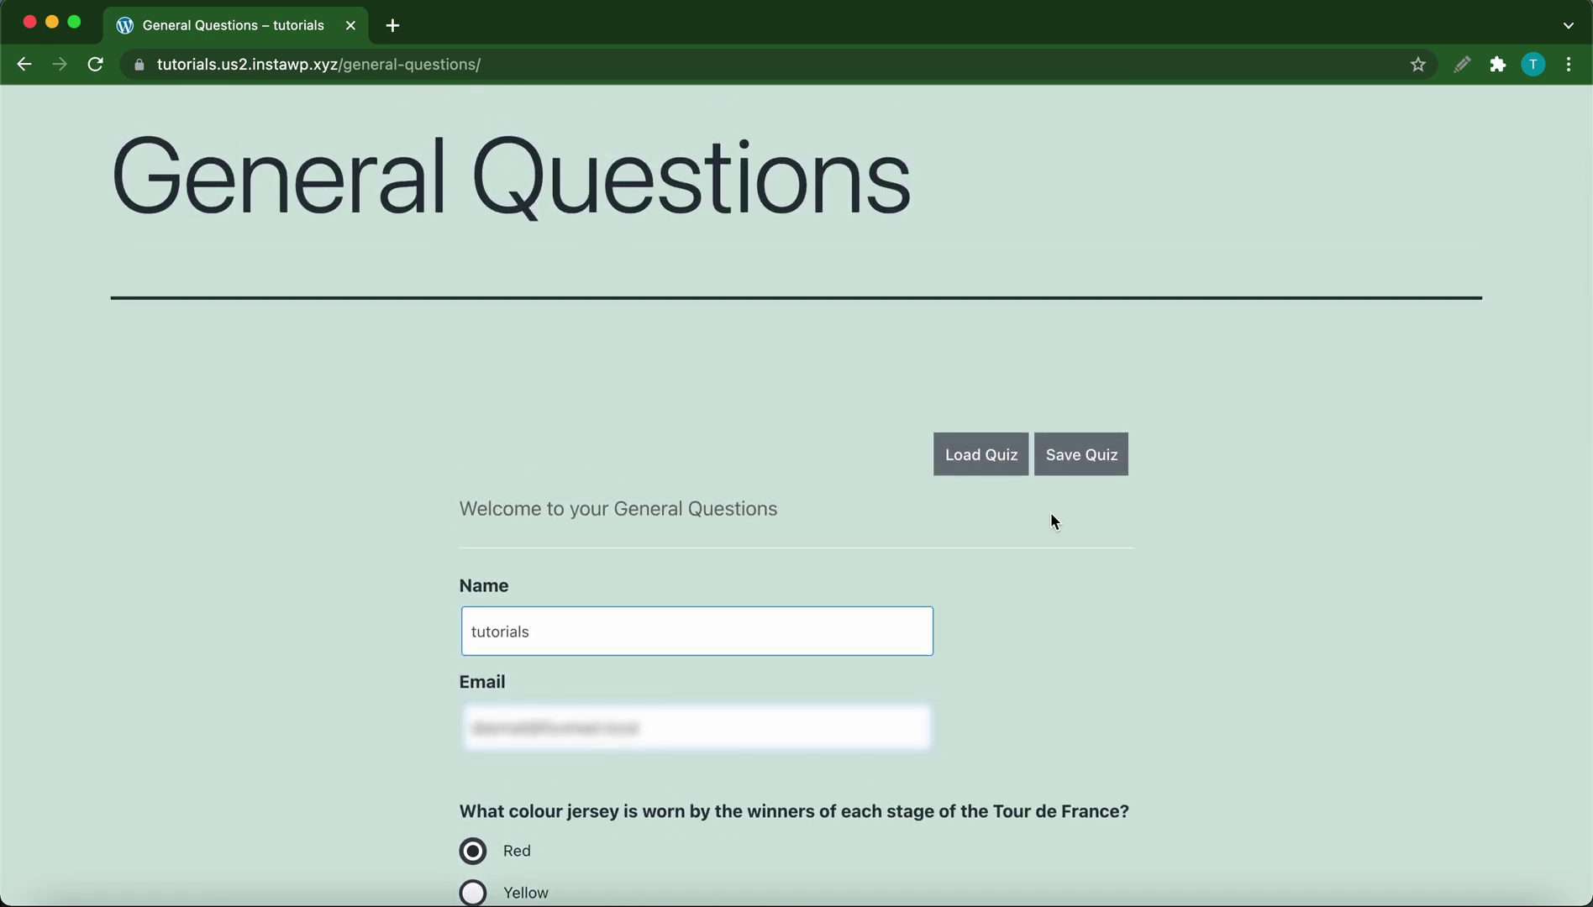
- Save the quiz progress, then reload the page to clear the answers
click(1077, 466)
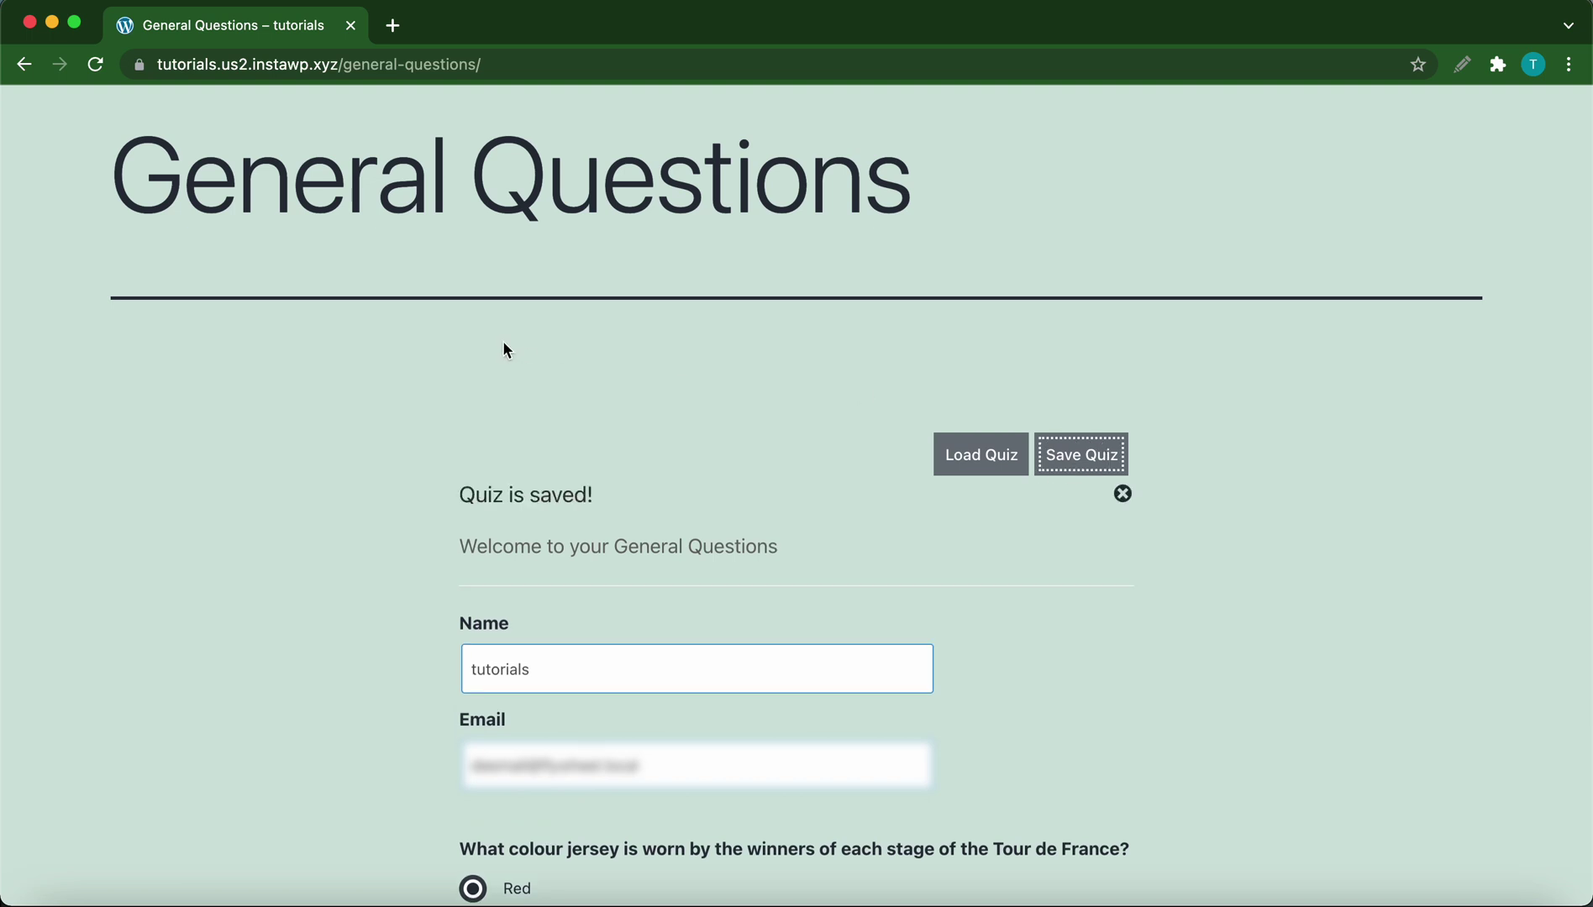
click(96, 64)
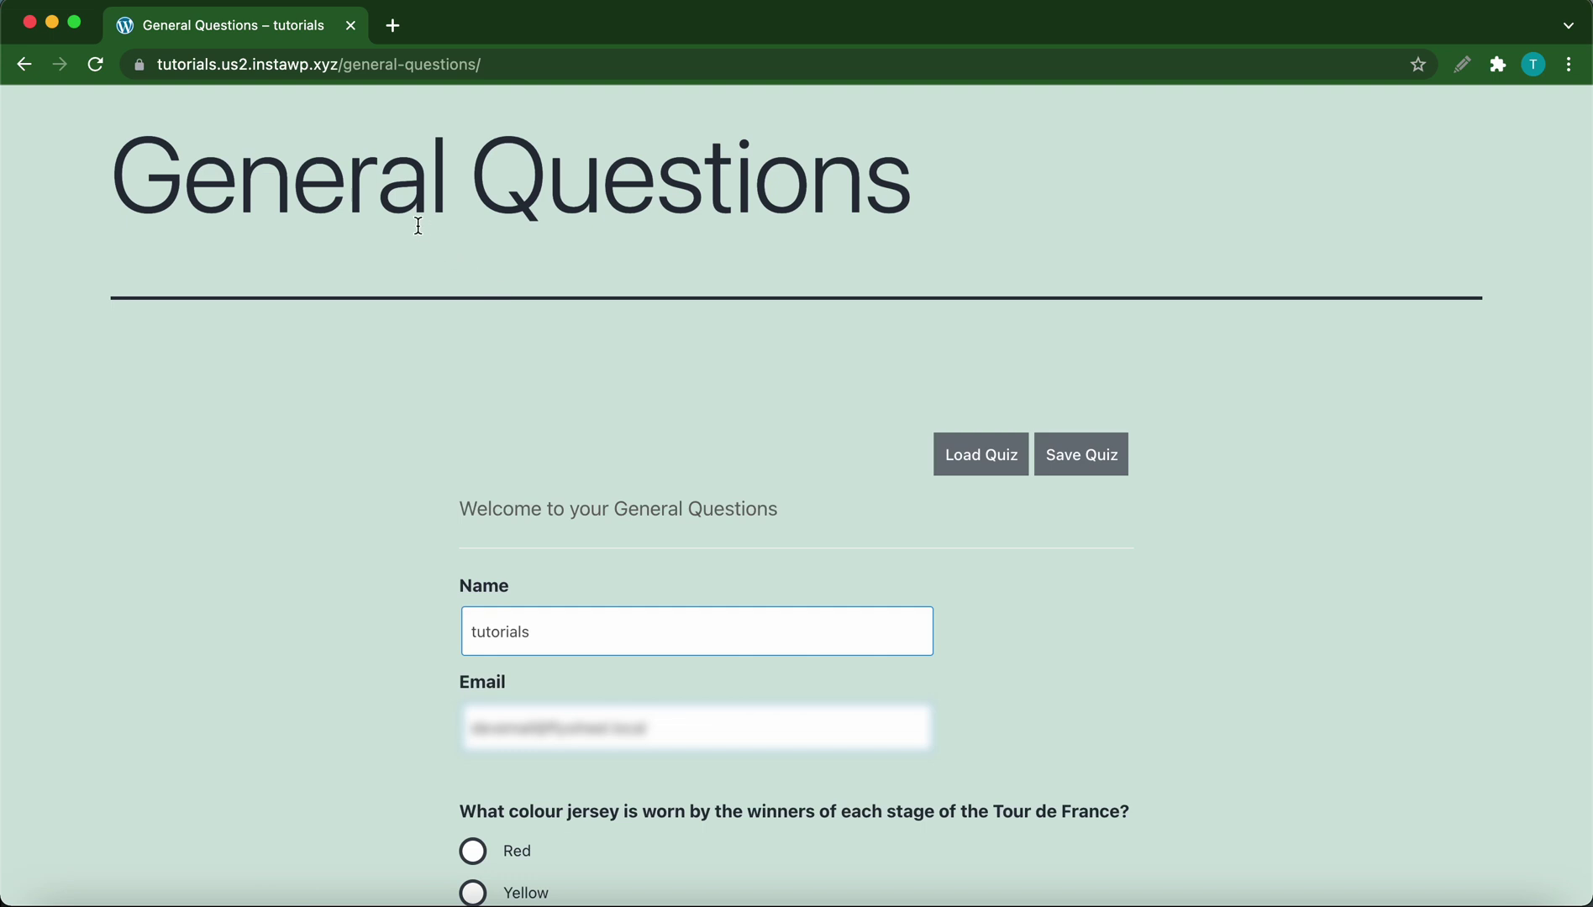
scroll(526, 512, down, 3)
scroll(526, 514, down, 5)
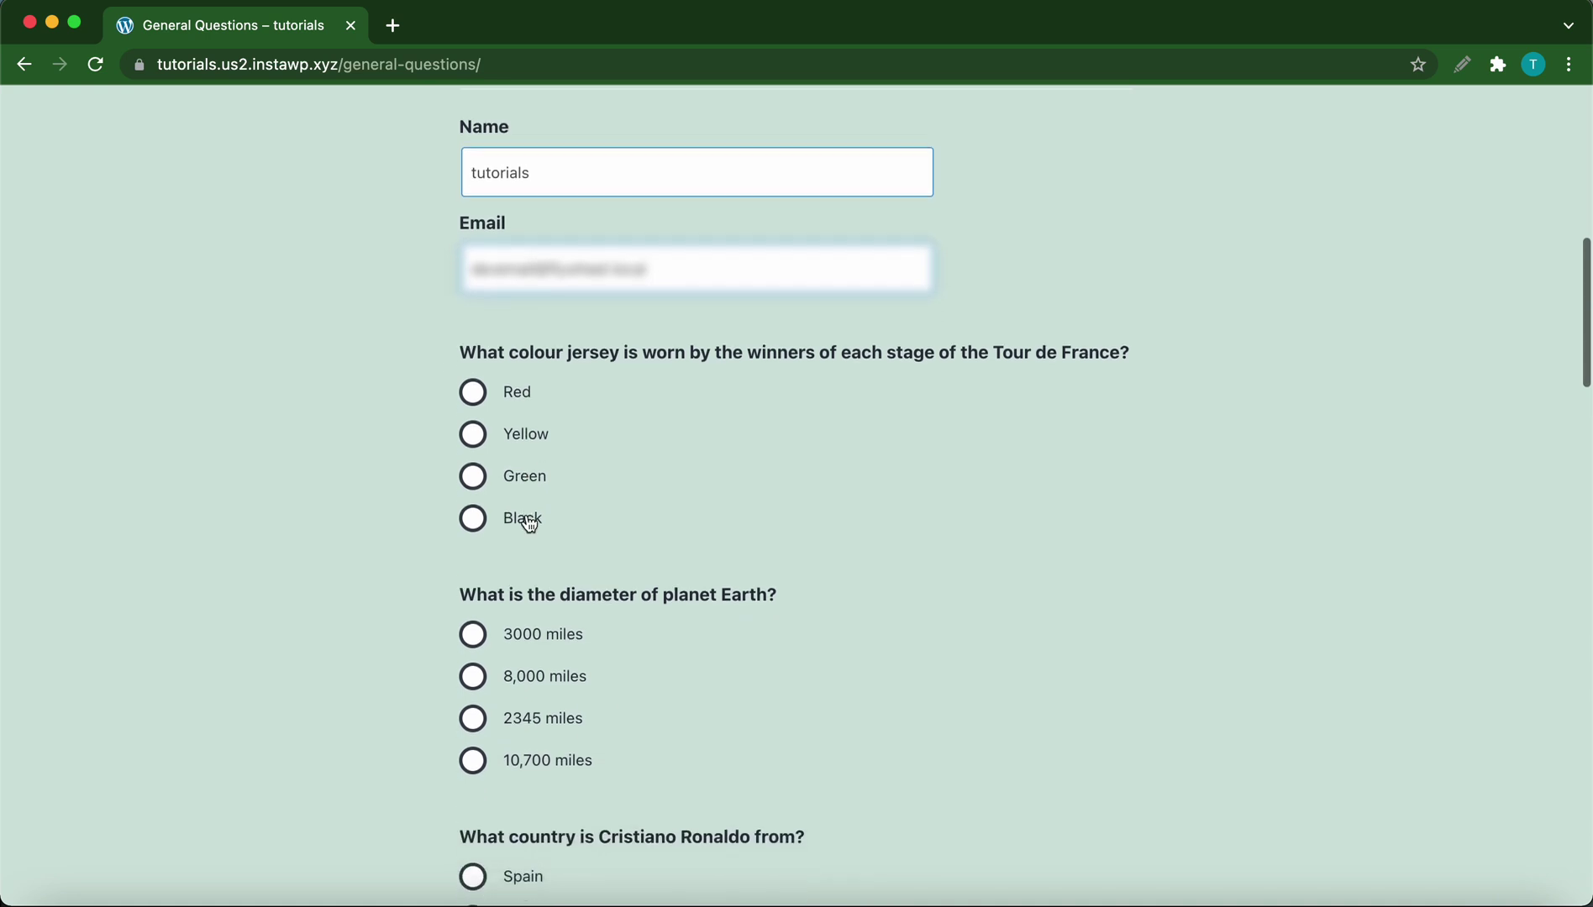
scroll(527, 517, up, 5)
scroll(529, 521, up, 1)
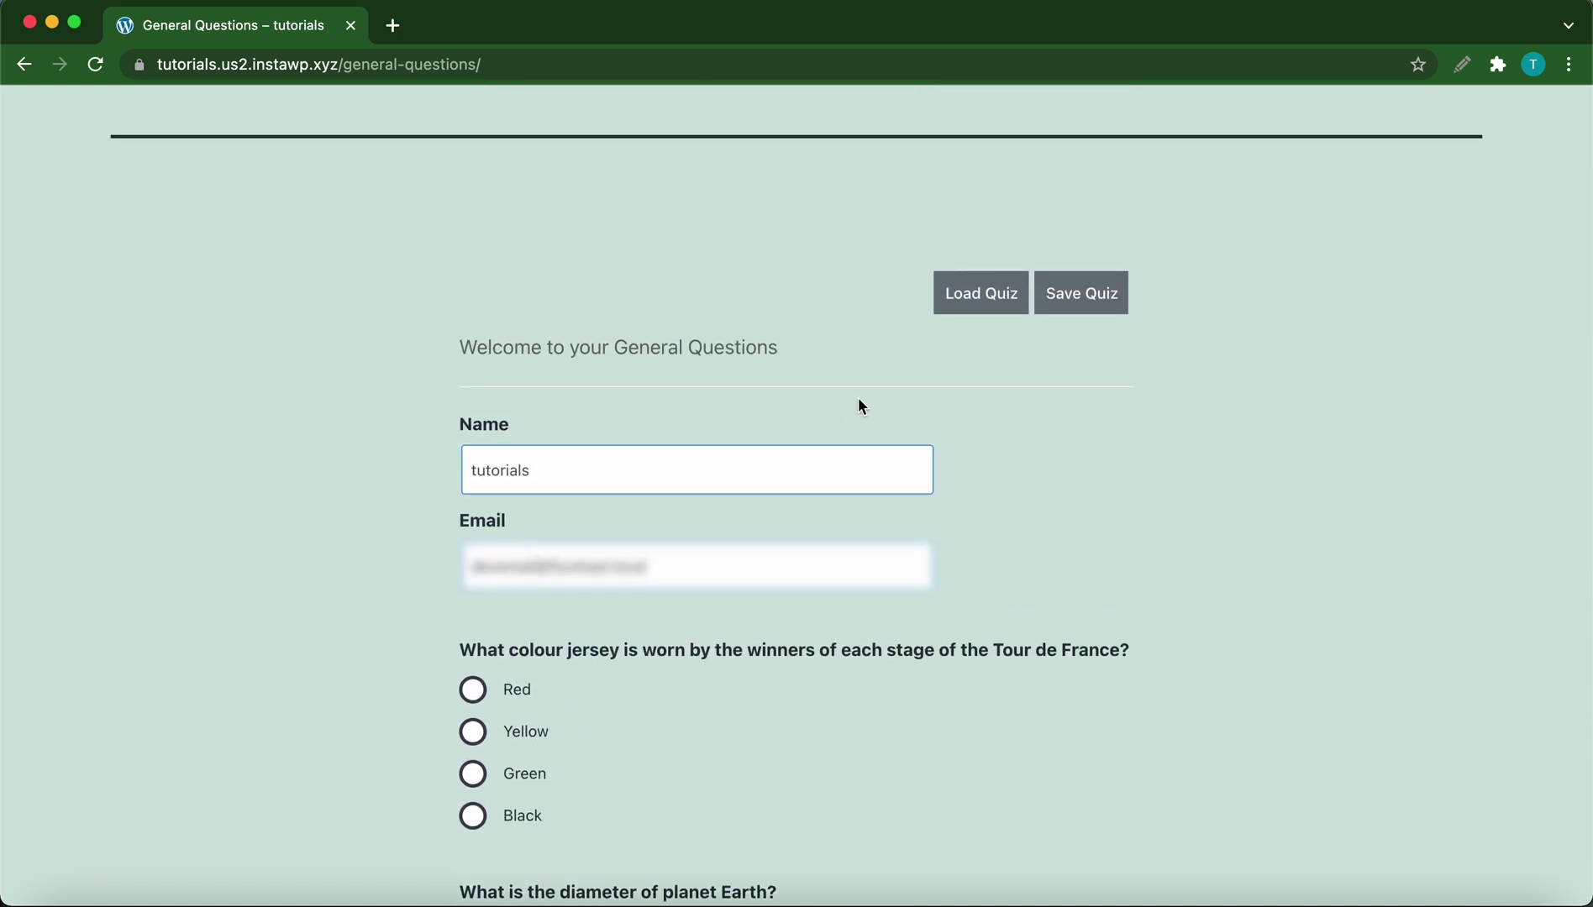
- Load the saved quiz and confirm Red, 2345 miles and Jamaica are restored
click(982, 298)
scroll(669, 782, down, 9)
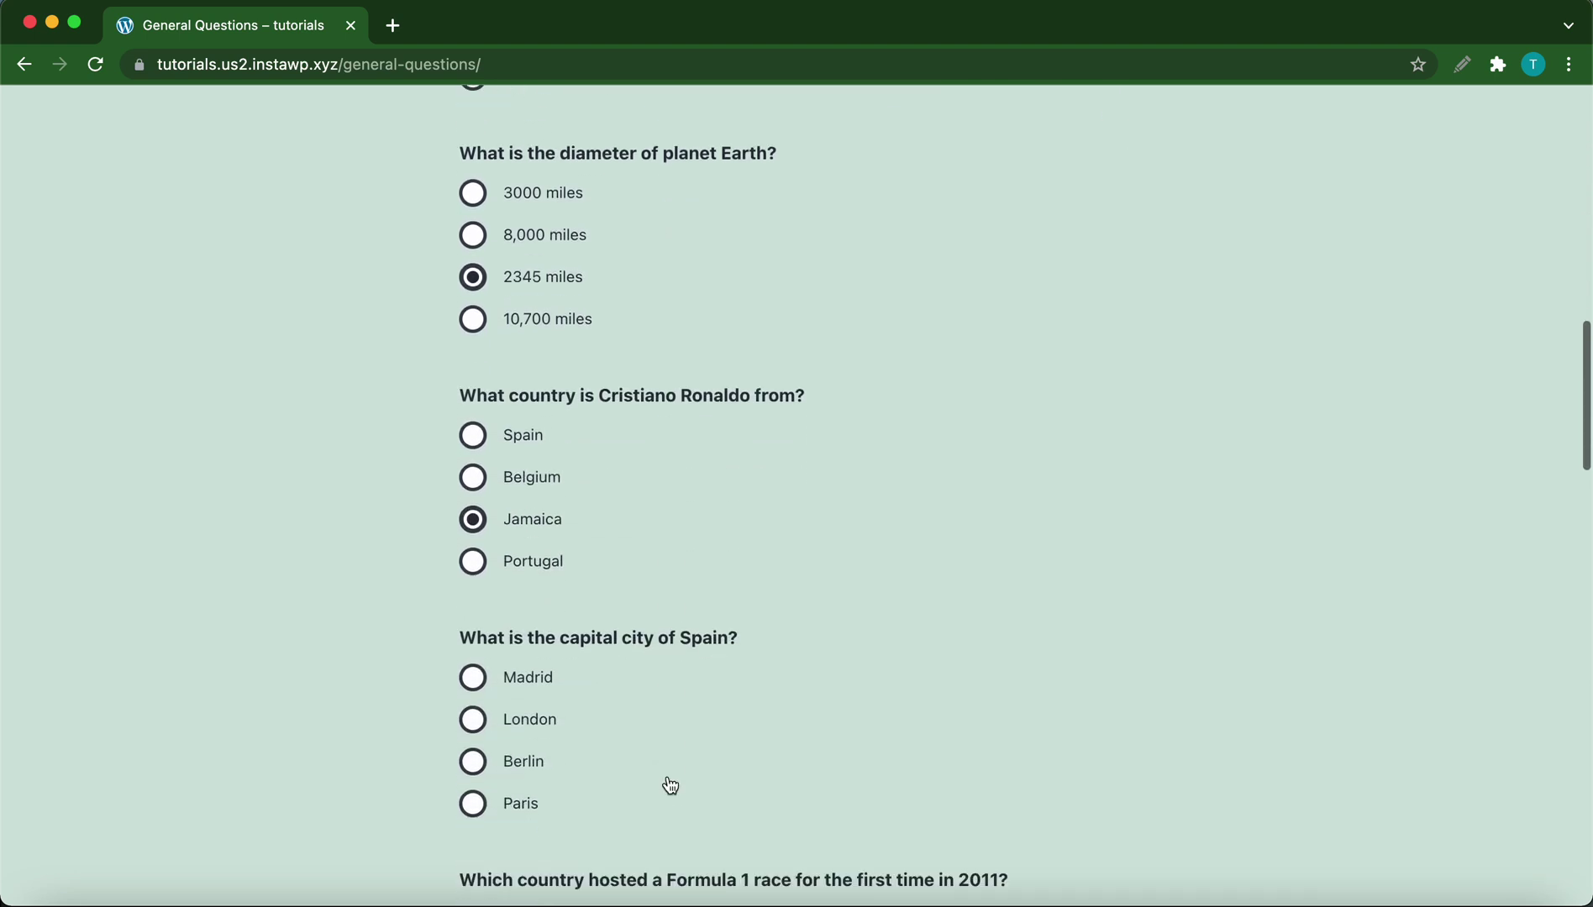
scroll(670, 786, down, 6)
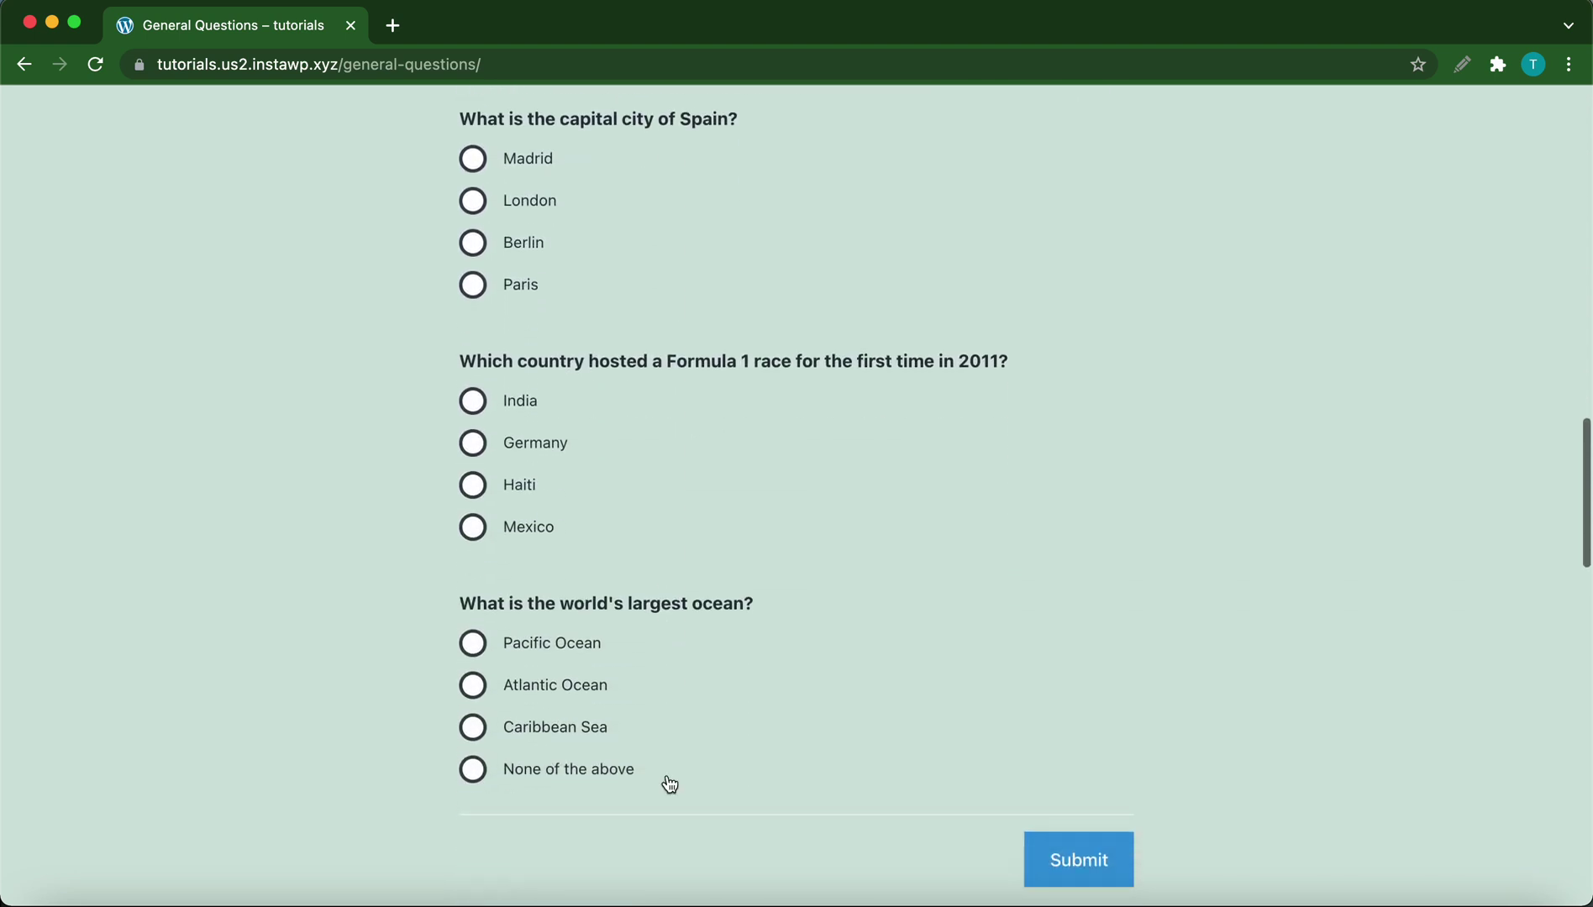
scroll(670, 783, down, 1)
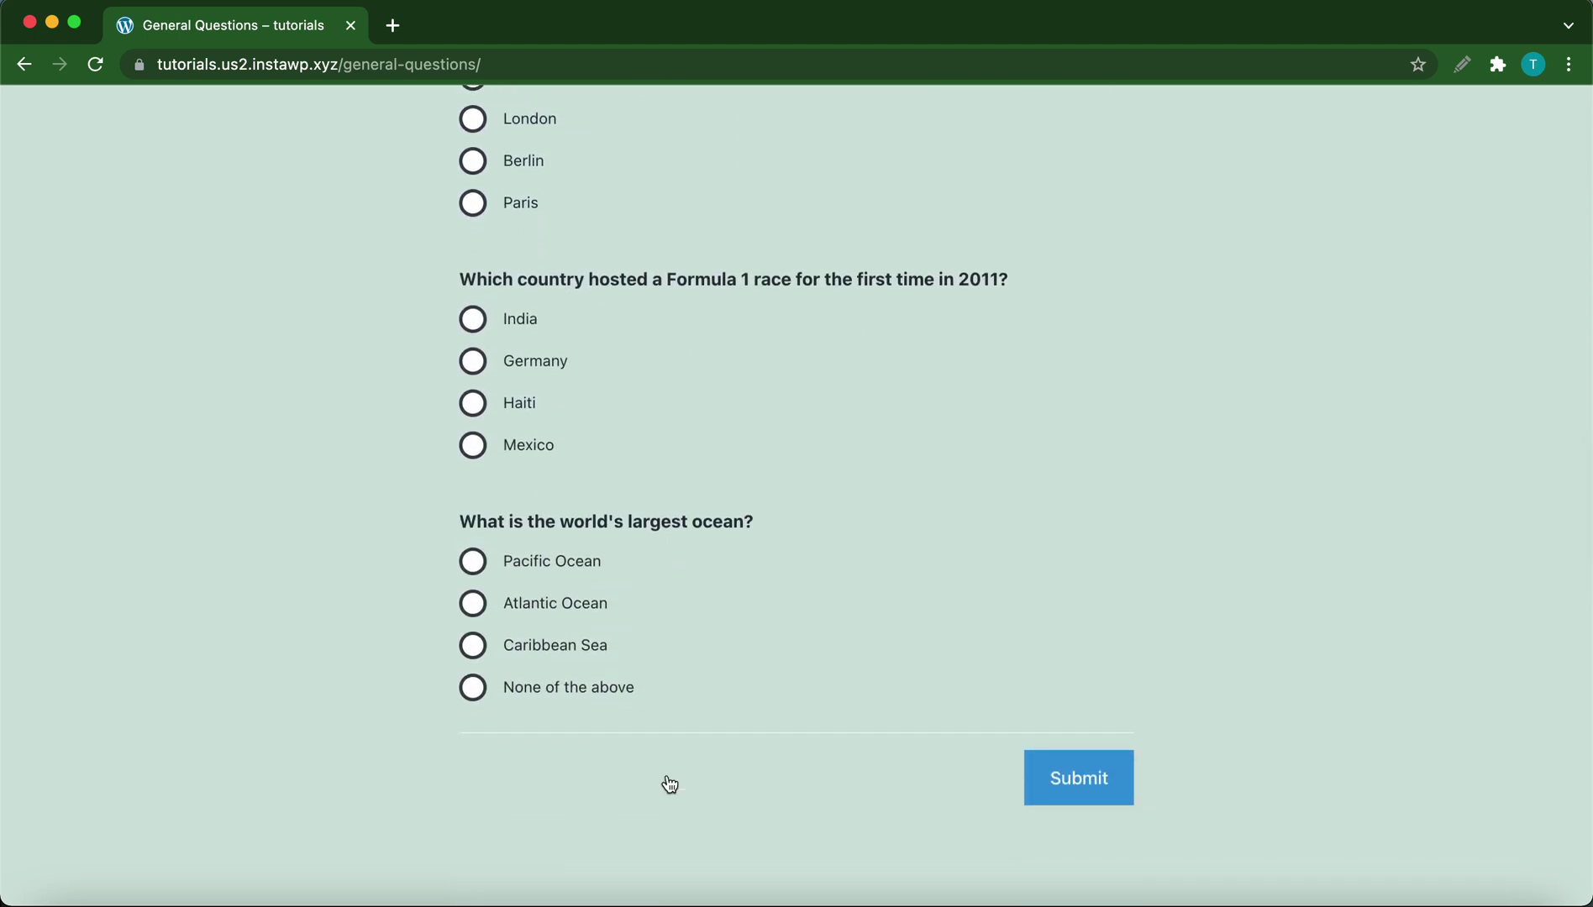
scroll(670, 784, up, 18)
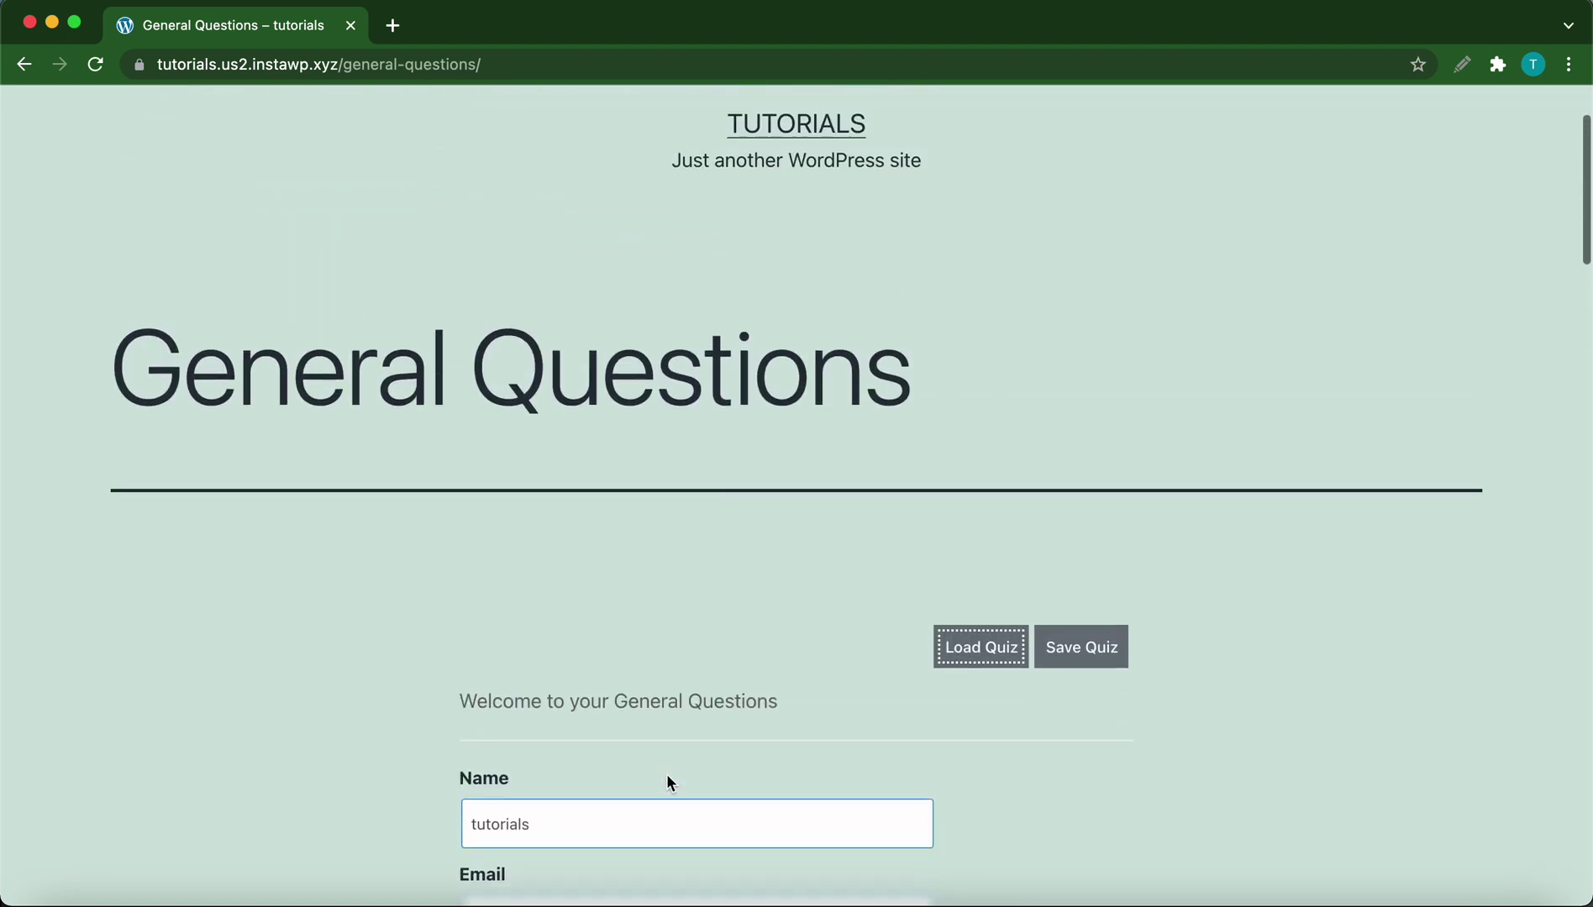
scroll(669, 784, up, 2)
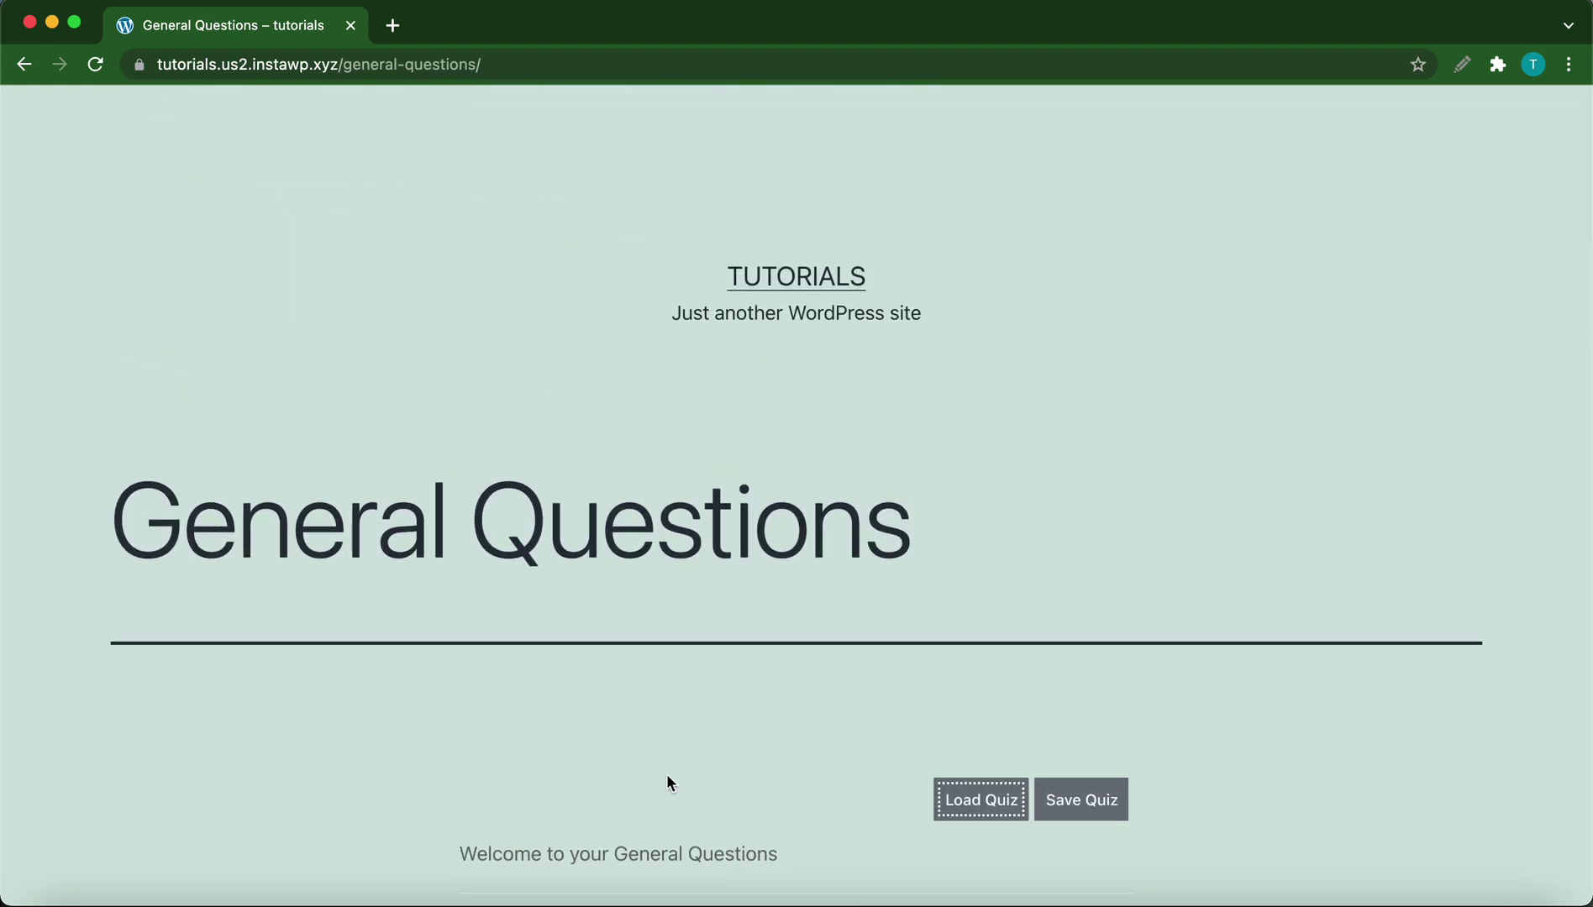